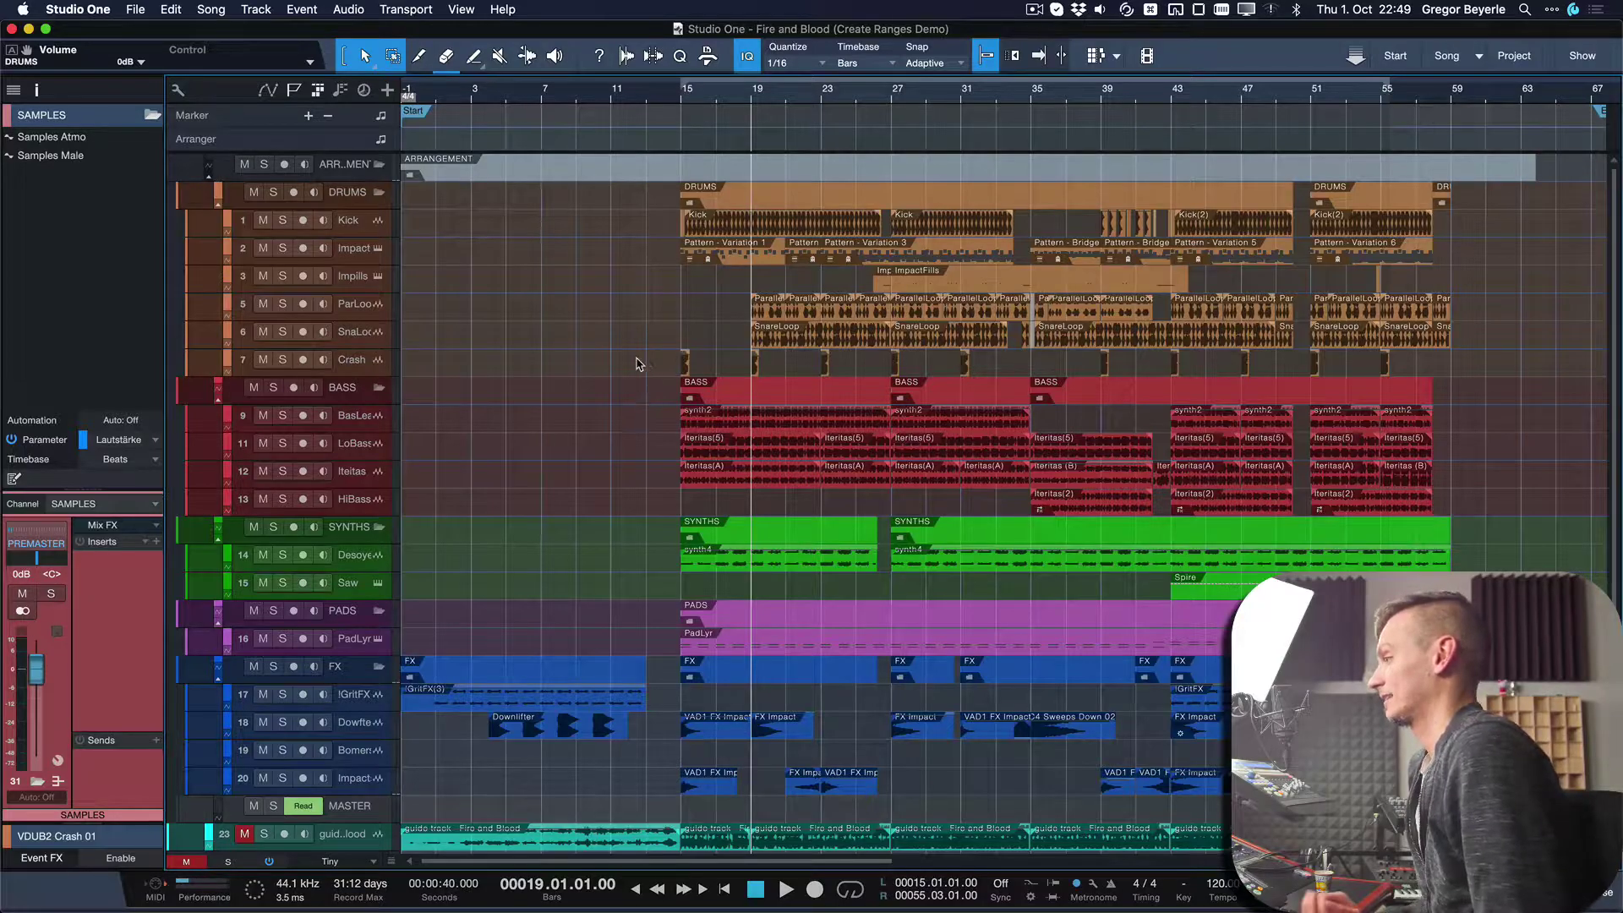
Mark the crash events from bar 15 to bar 55, zoom to them, and play from bar 15.
{"action": "left_click_drag", "start_coordinate": [717, 365], "coordinate": [1495, 365]}
{"action": "key", "text": "alt+s"}
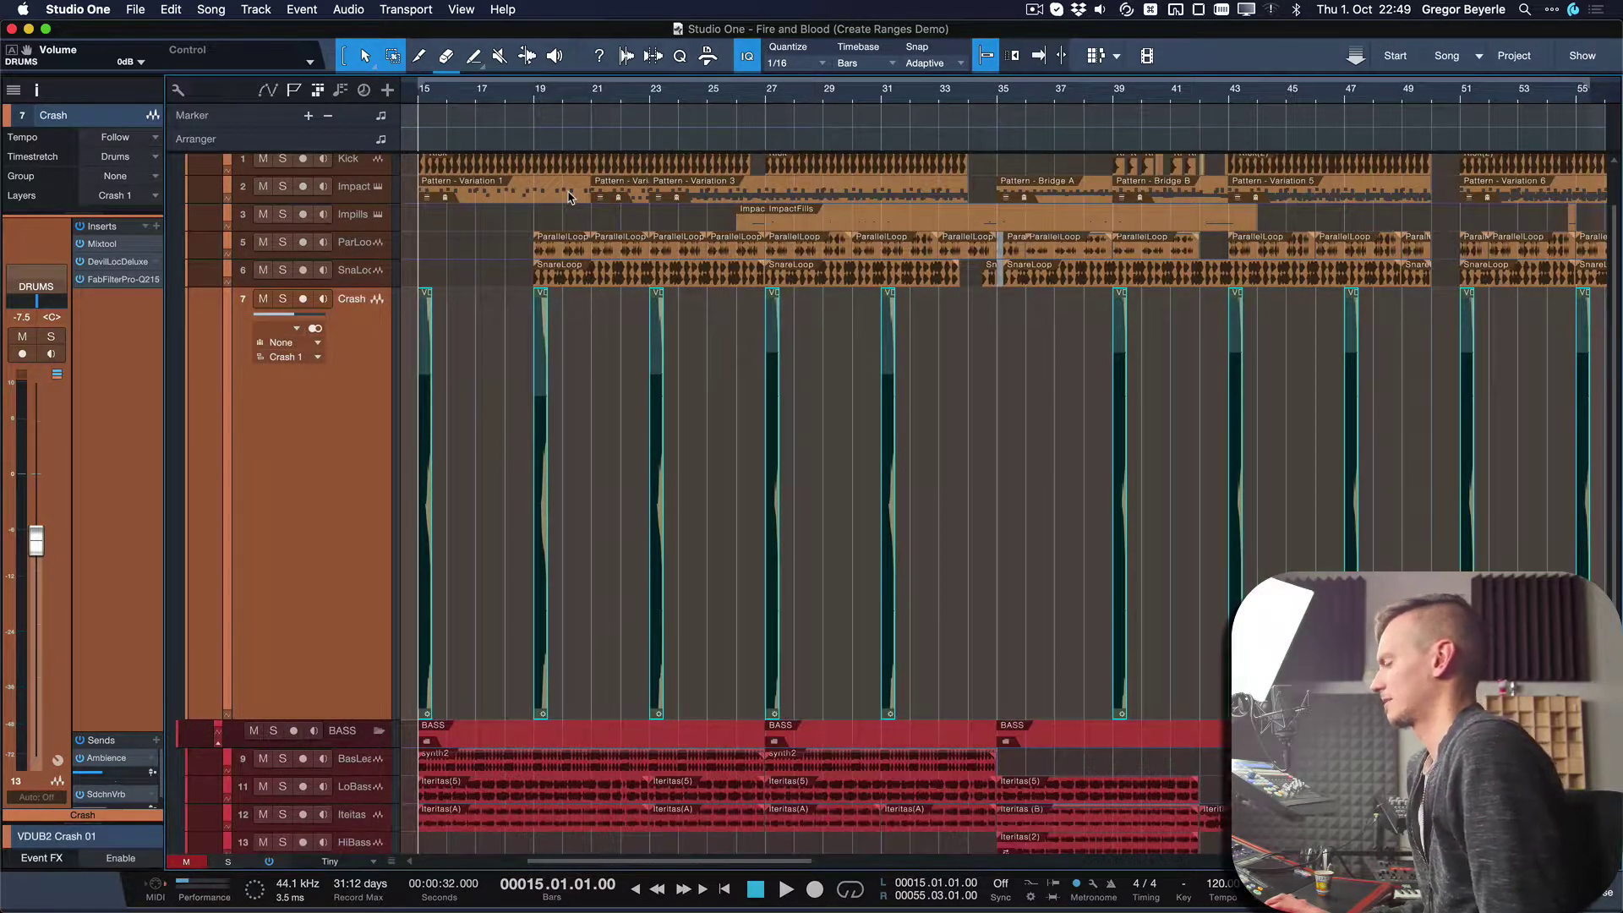
{"action": "key", "text": "space"}
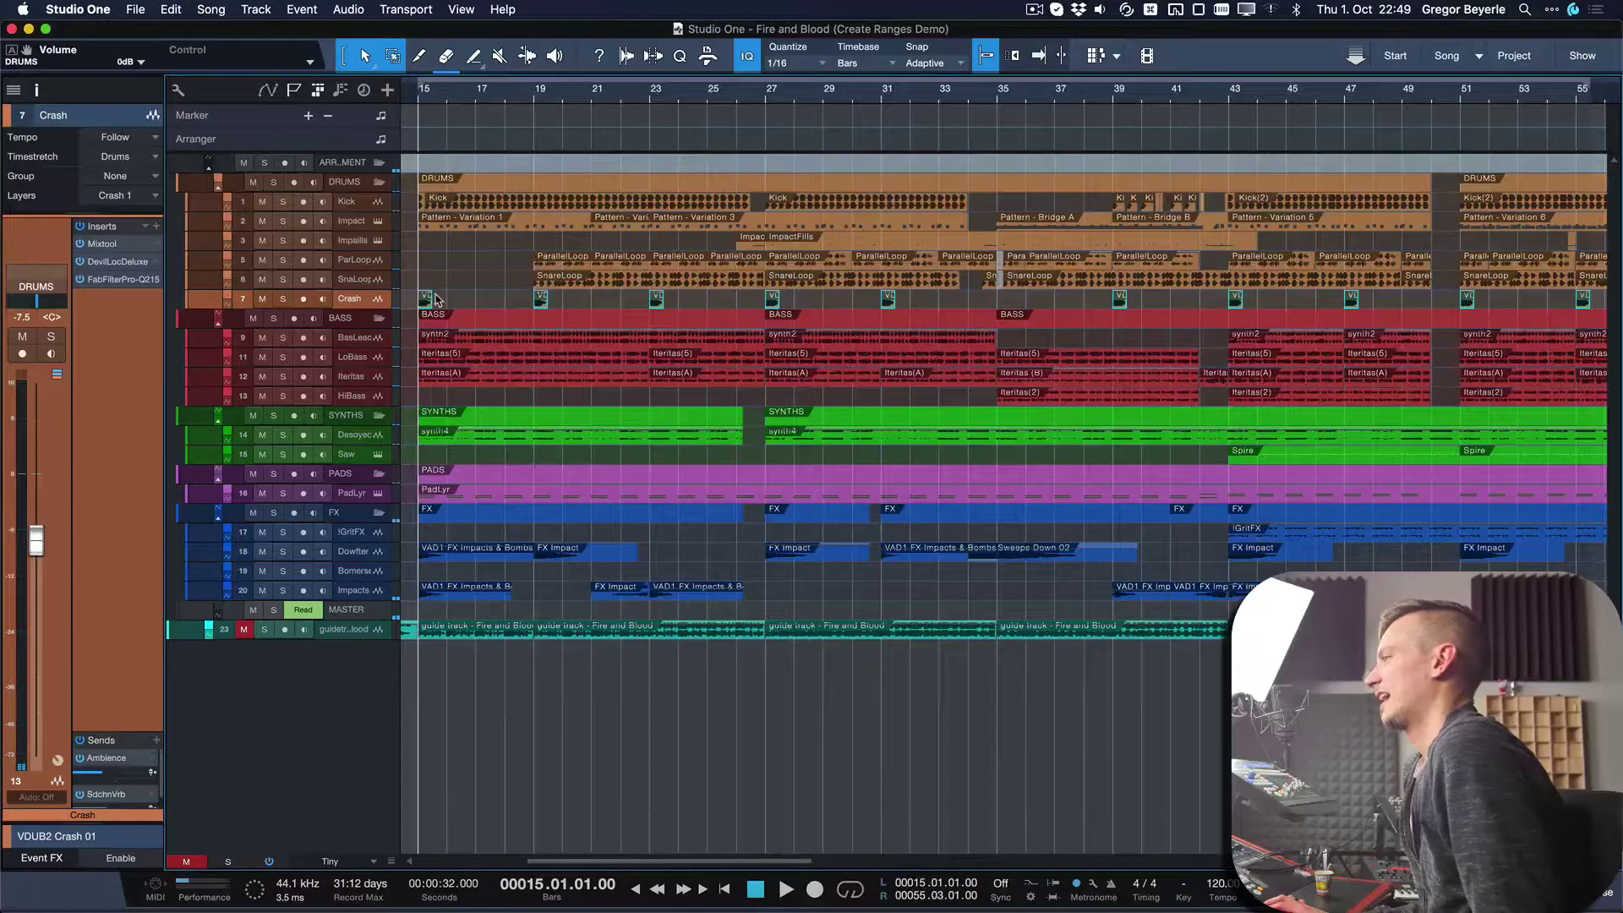
{"action": "scroll", "coordinate": [437, 300], "scroll_direction": "up", "scroll_amount": 2}
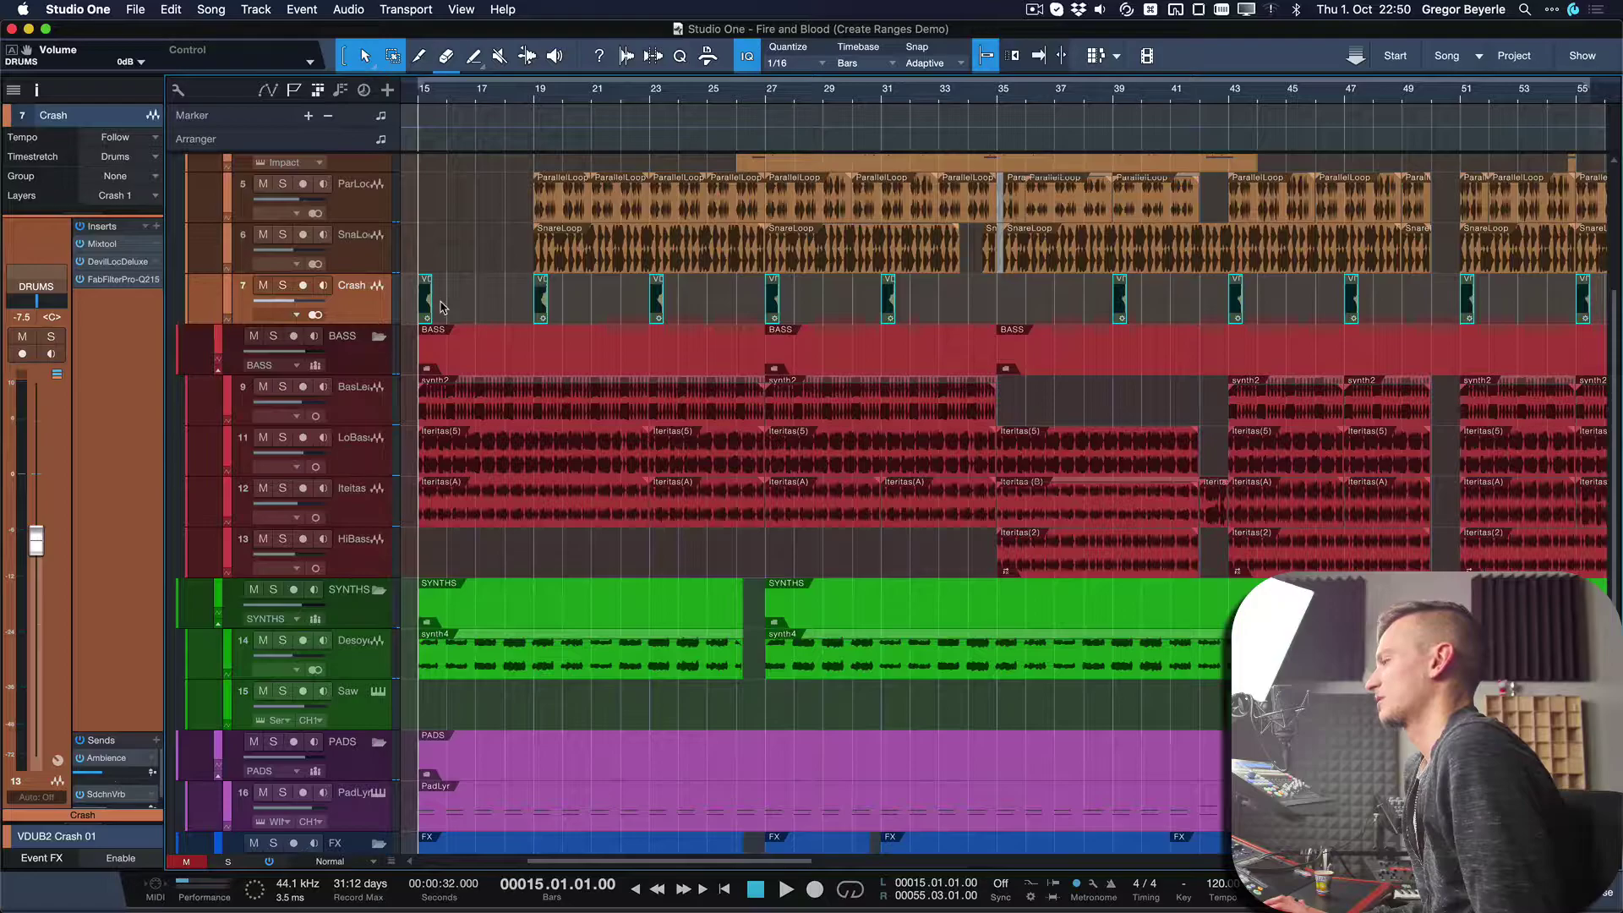
{"action": "scroll", "coordinate": [439, 306], "scroll_direction": "down", "scroll_amount": 3}
{"action": "scroll", "coordinate": [440, 306], "scroll_direction": "up", "scroll_amount": 5}
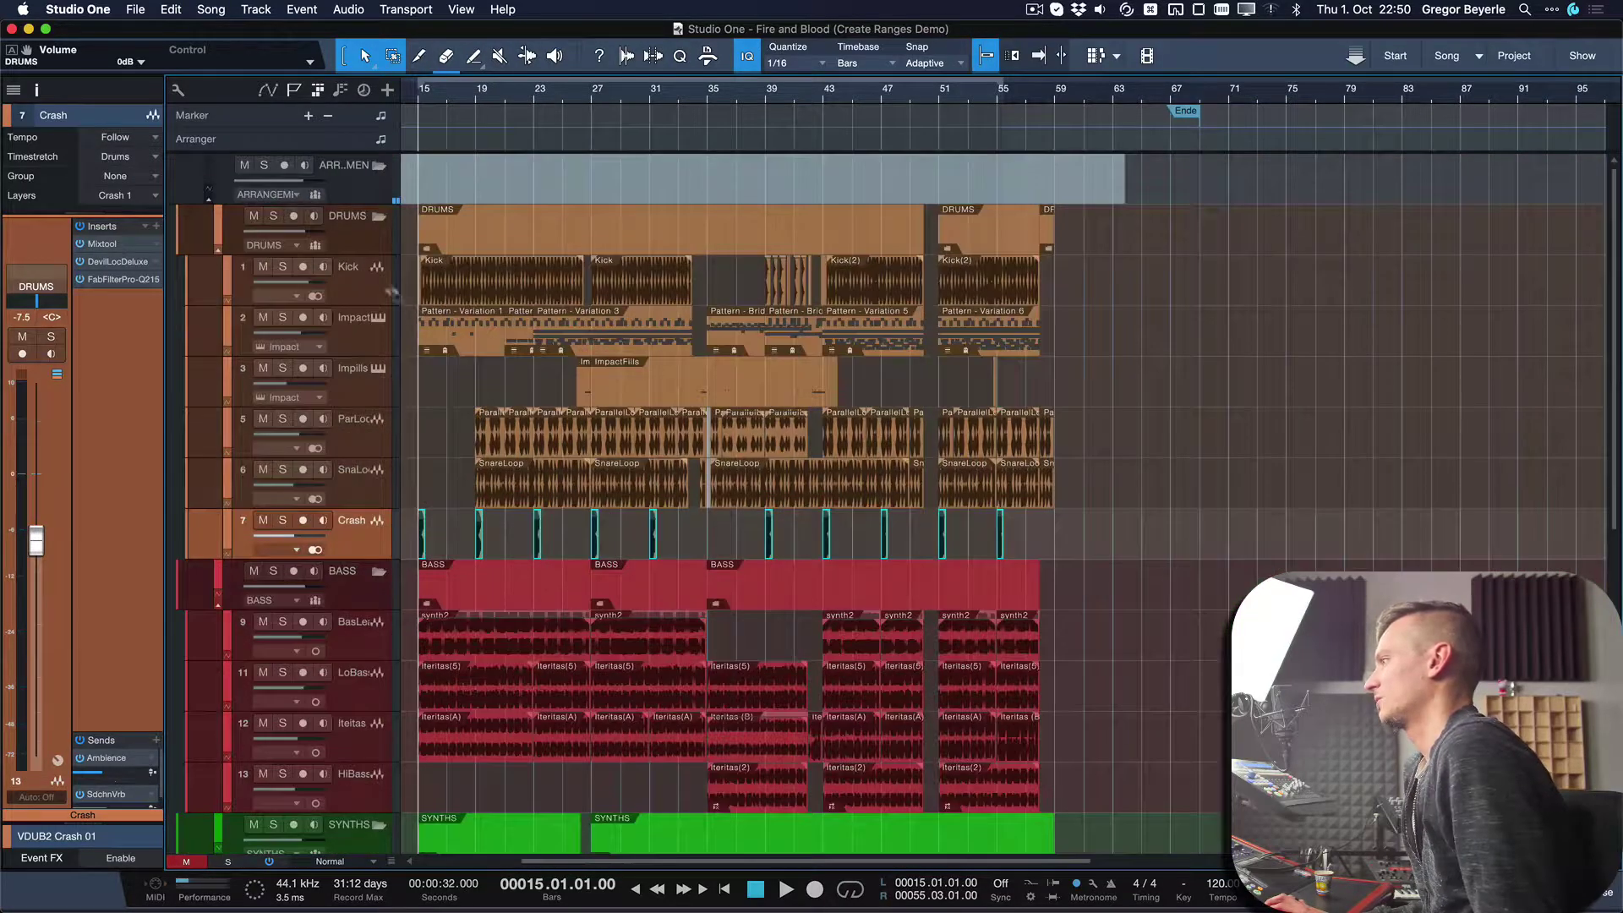
Select the DRUMS folder, zoom in on bars 15–55, and select the first crash event.
{"action": "left_click", "coordinate": [360, 233]}
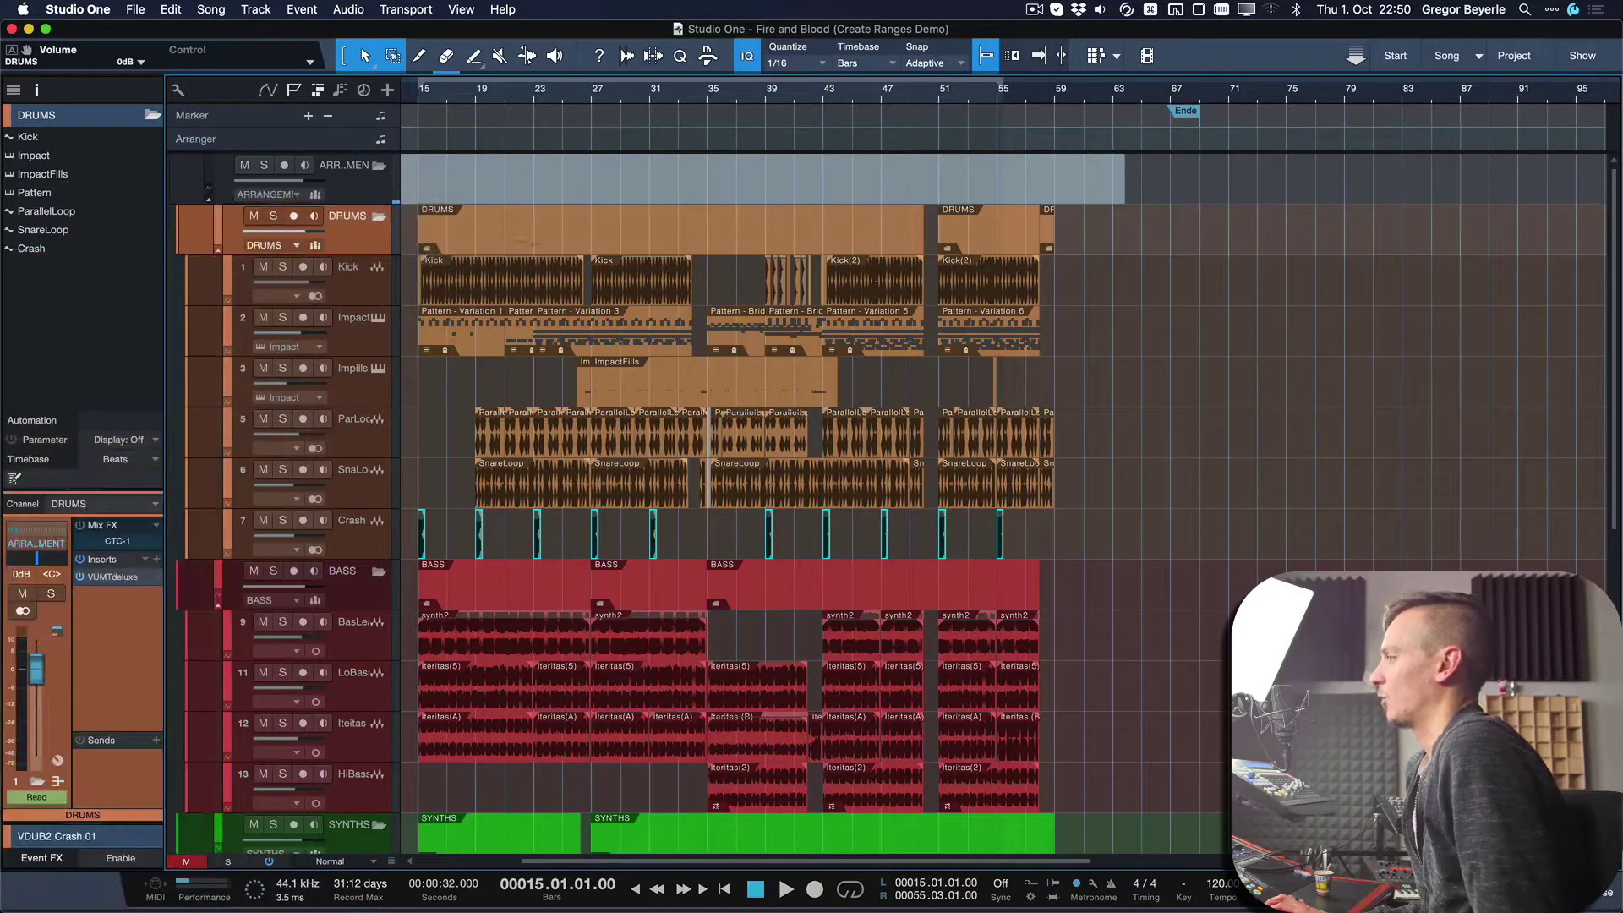
{"action": "key", "text": "e"}
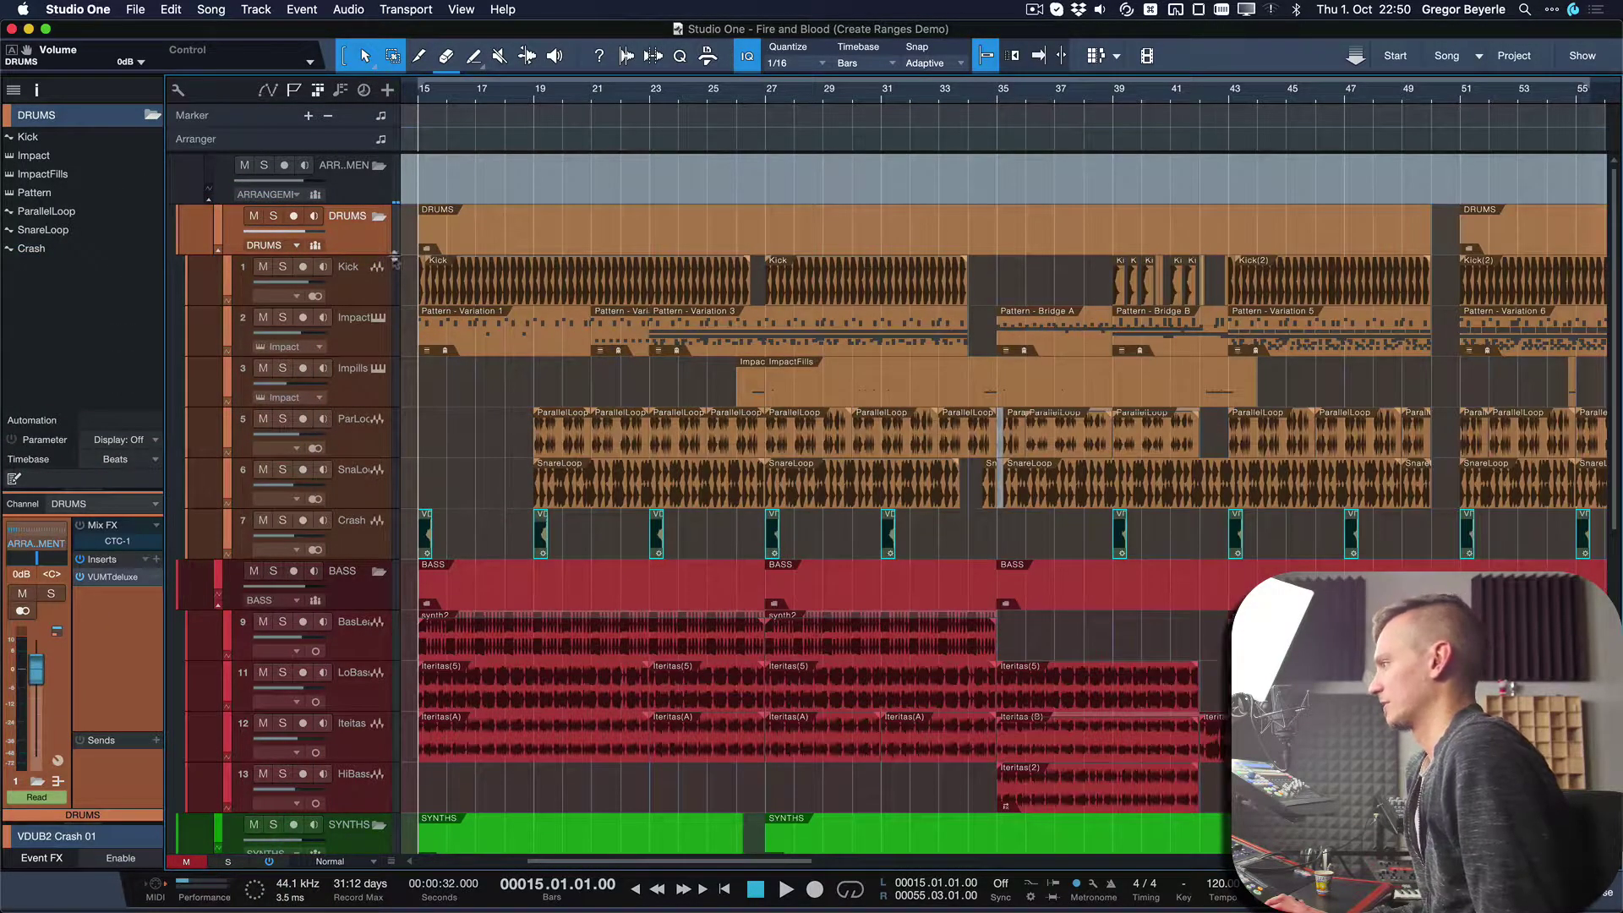
{"action": "left_click", "coordinate": [427, 536]}
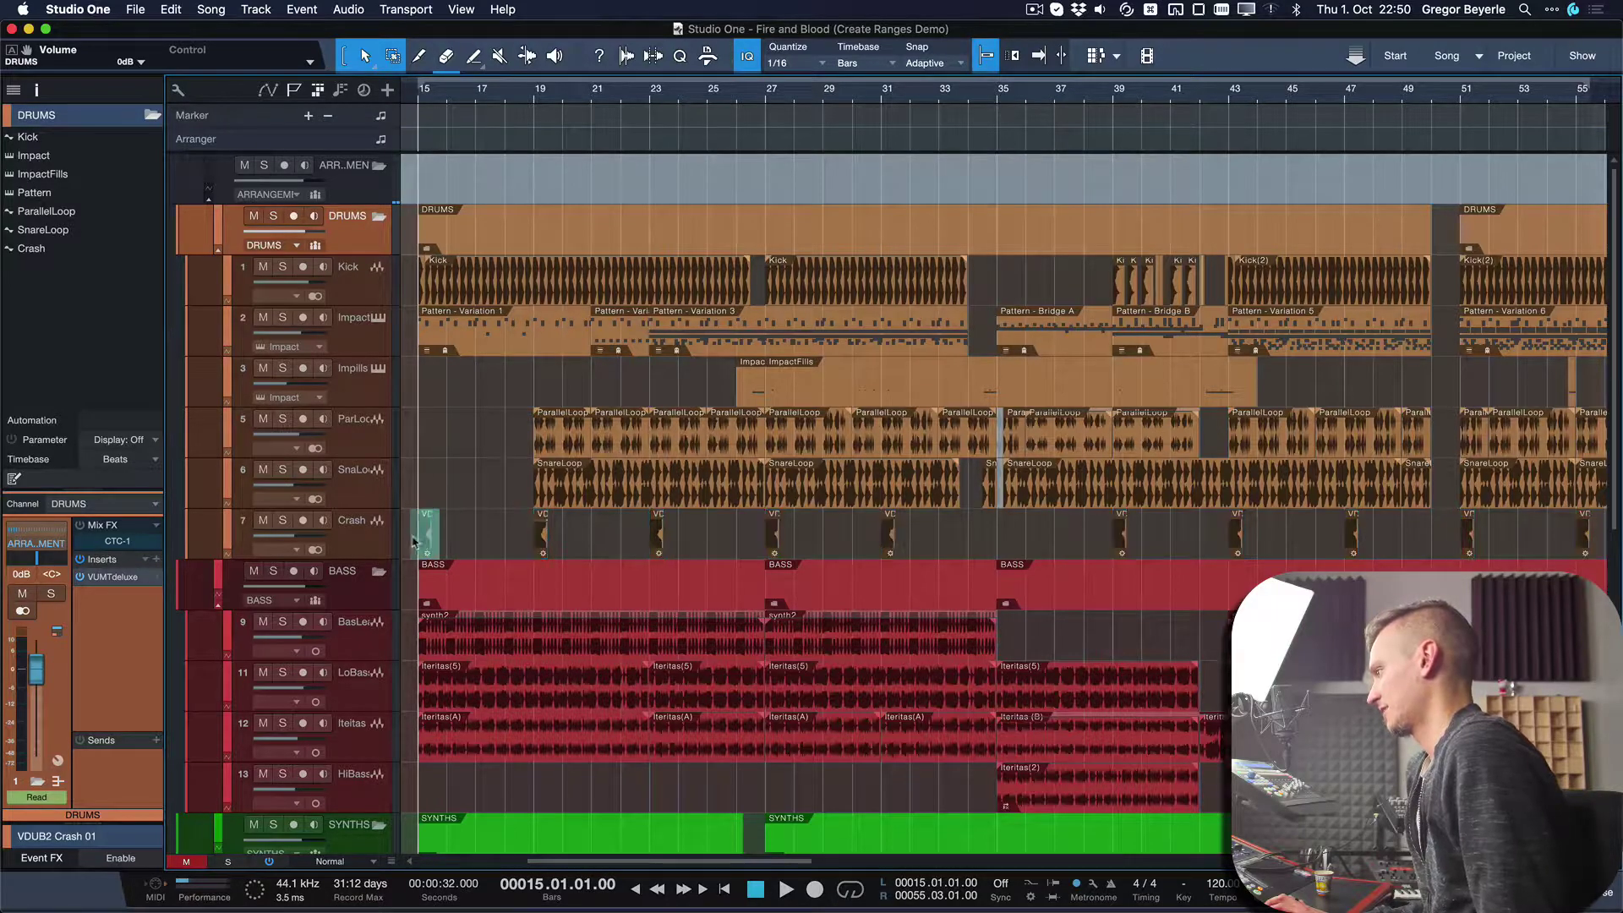
{"action": "left_click", "coordinate": [367, 221]}
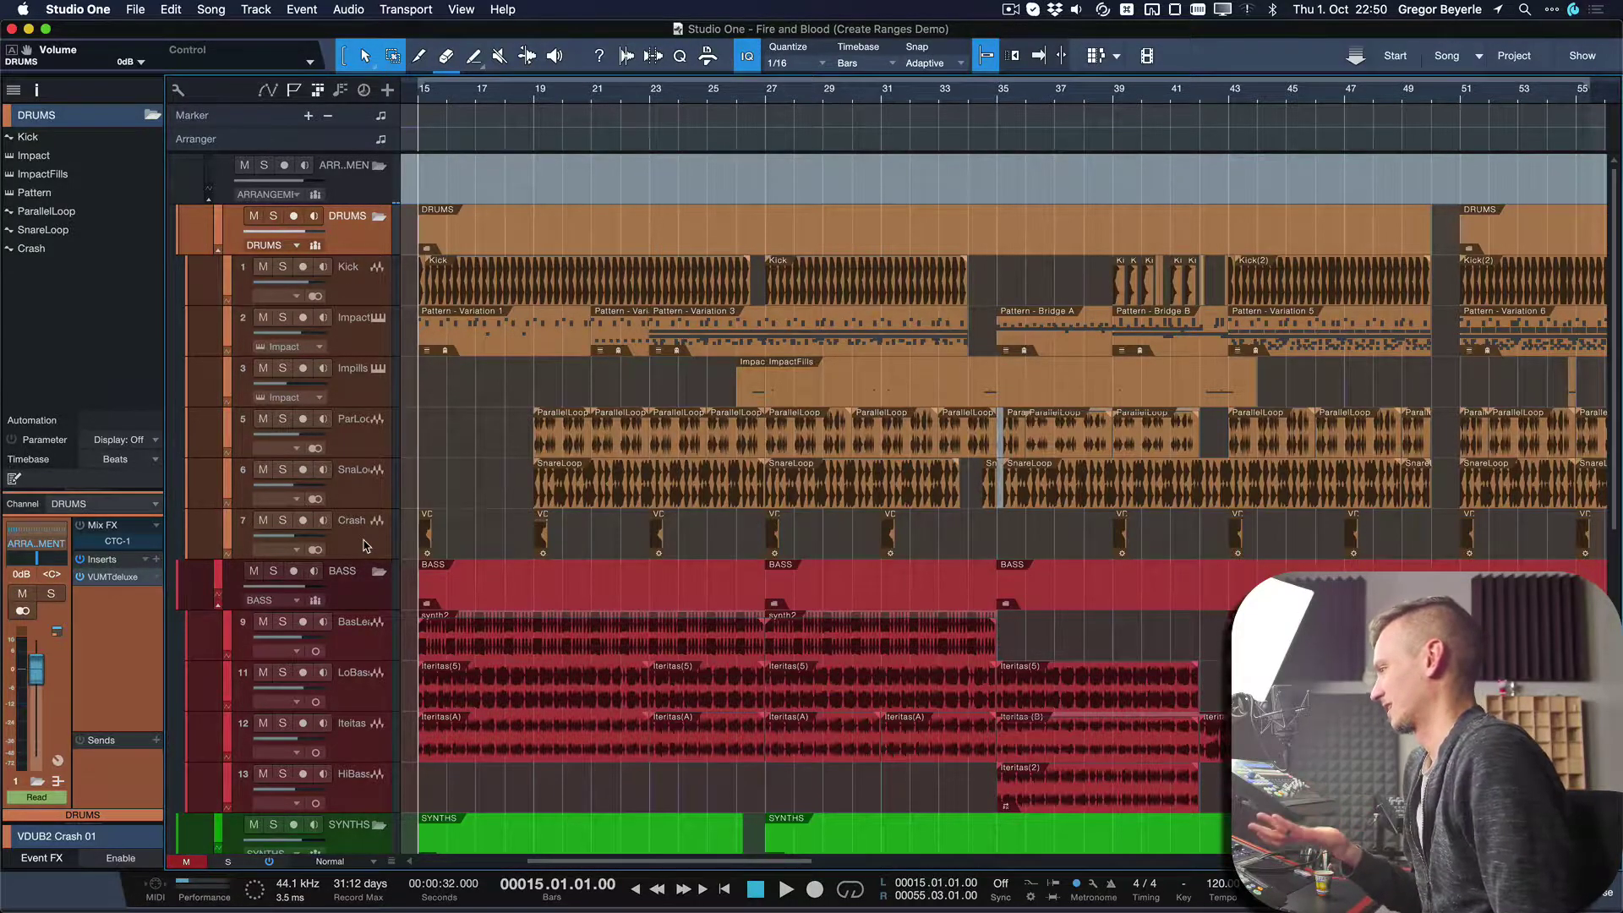
Show the Crash track's volume automation lane via Edit Automation.
{"action": "left_click", "coordinate": [366, 545]}
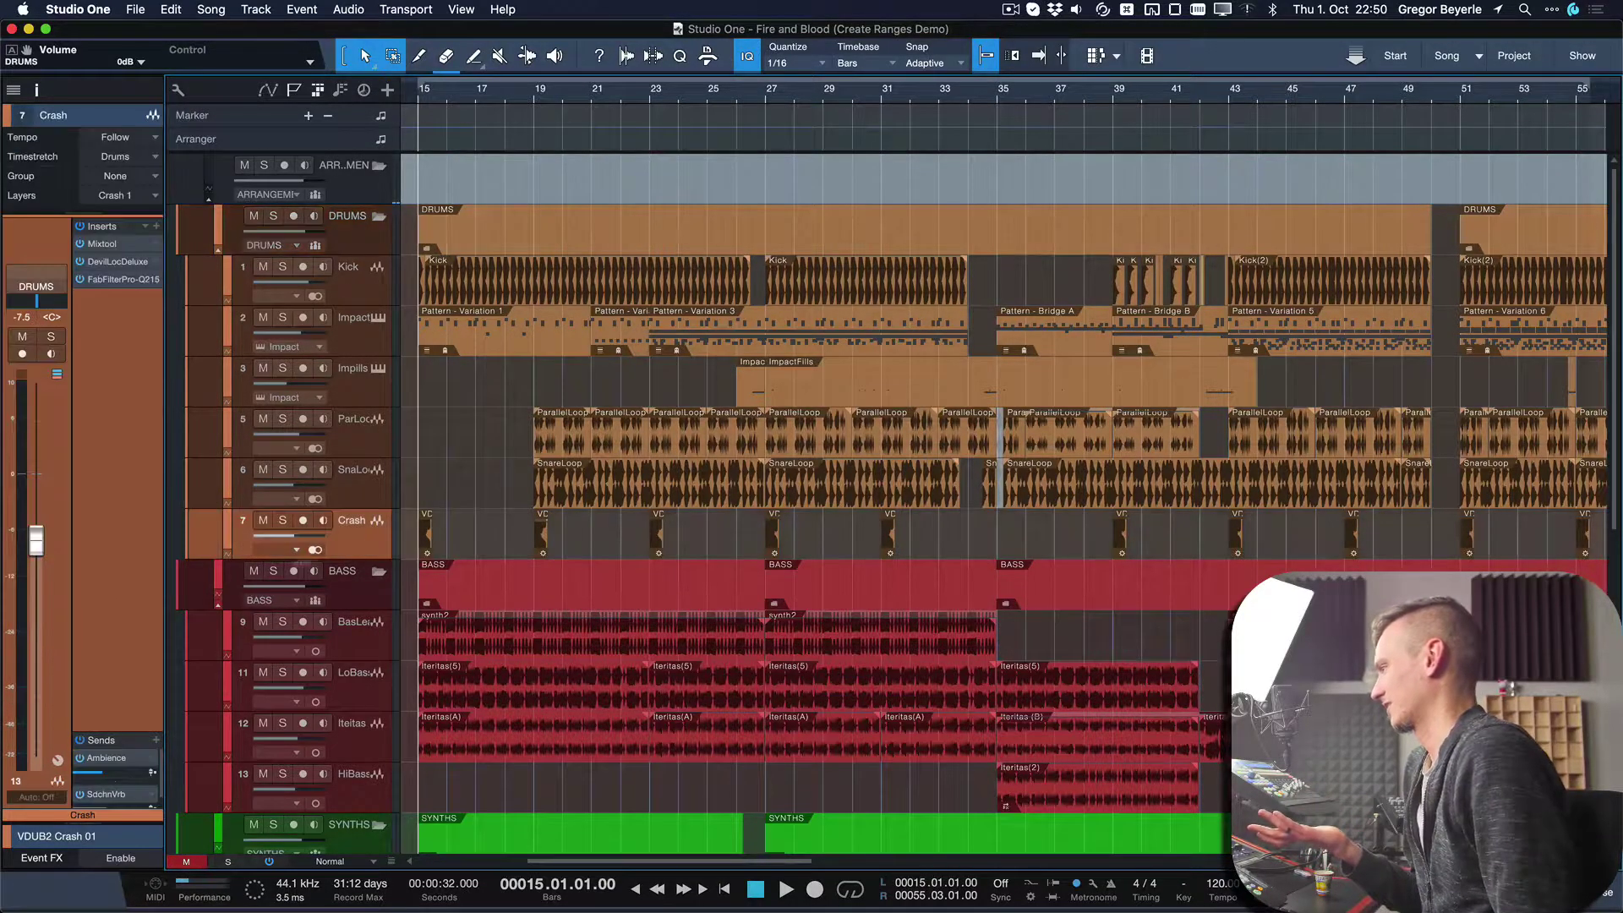
{"action": "right_click", "coordinate": [35, 541]}
{"action": "left_click", "coordinate": [62, 591]}
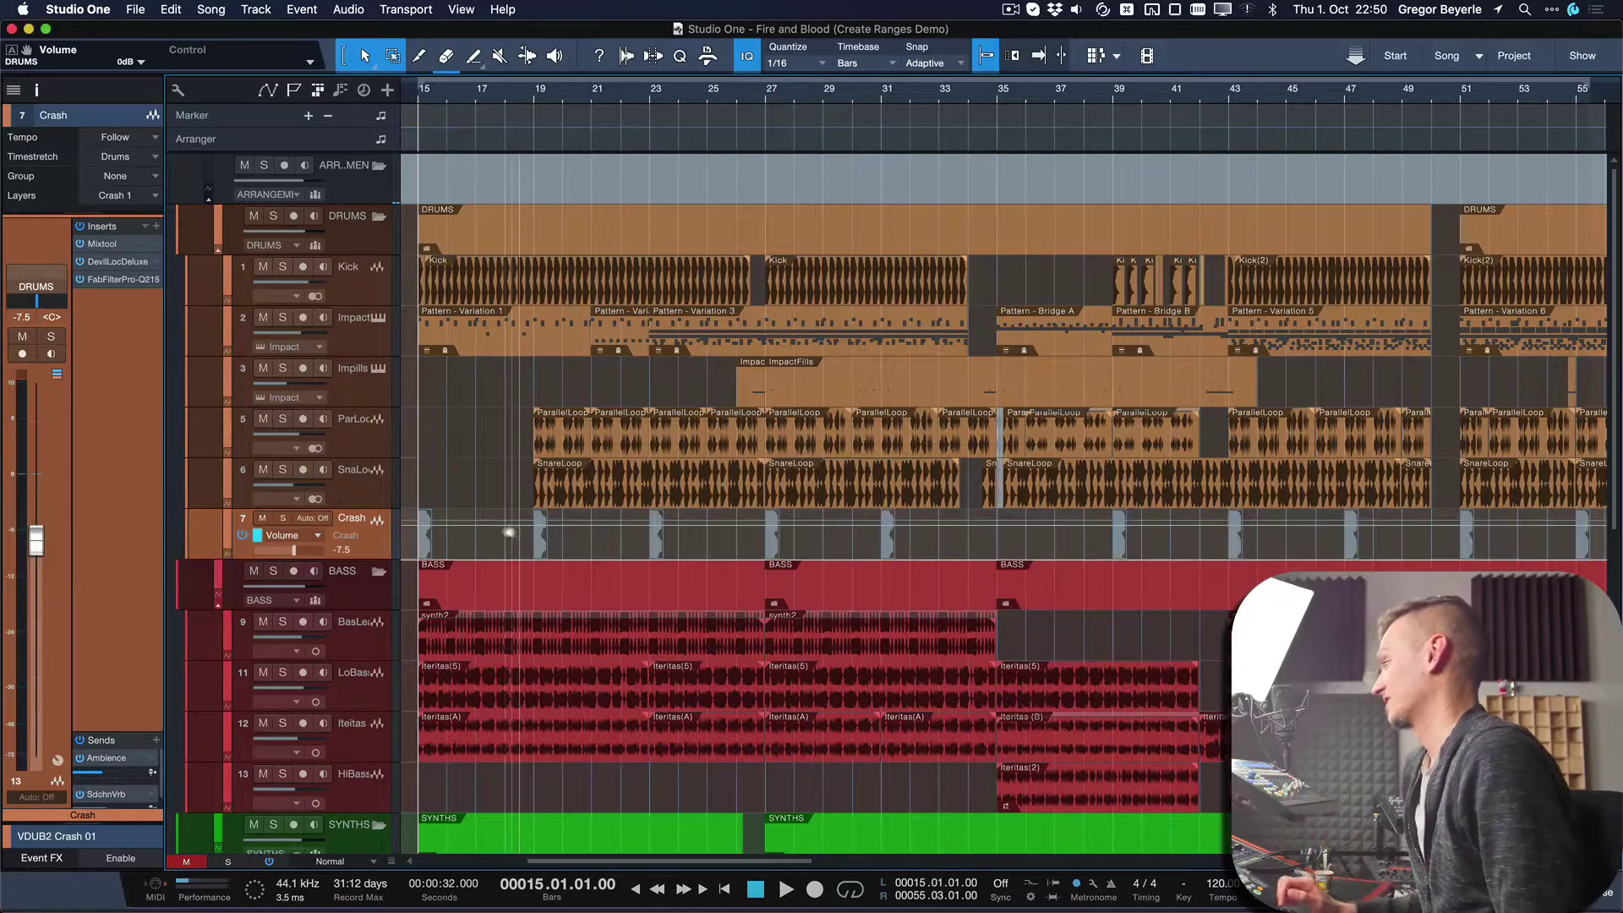
Draw ranges by hand over the crash hits at bars 15, 19, 23 and 27.
{"action": "left_click_drag", "start_coordinate": [416, 531], "coordinate": [436, 534]}
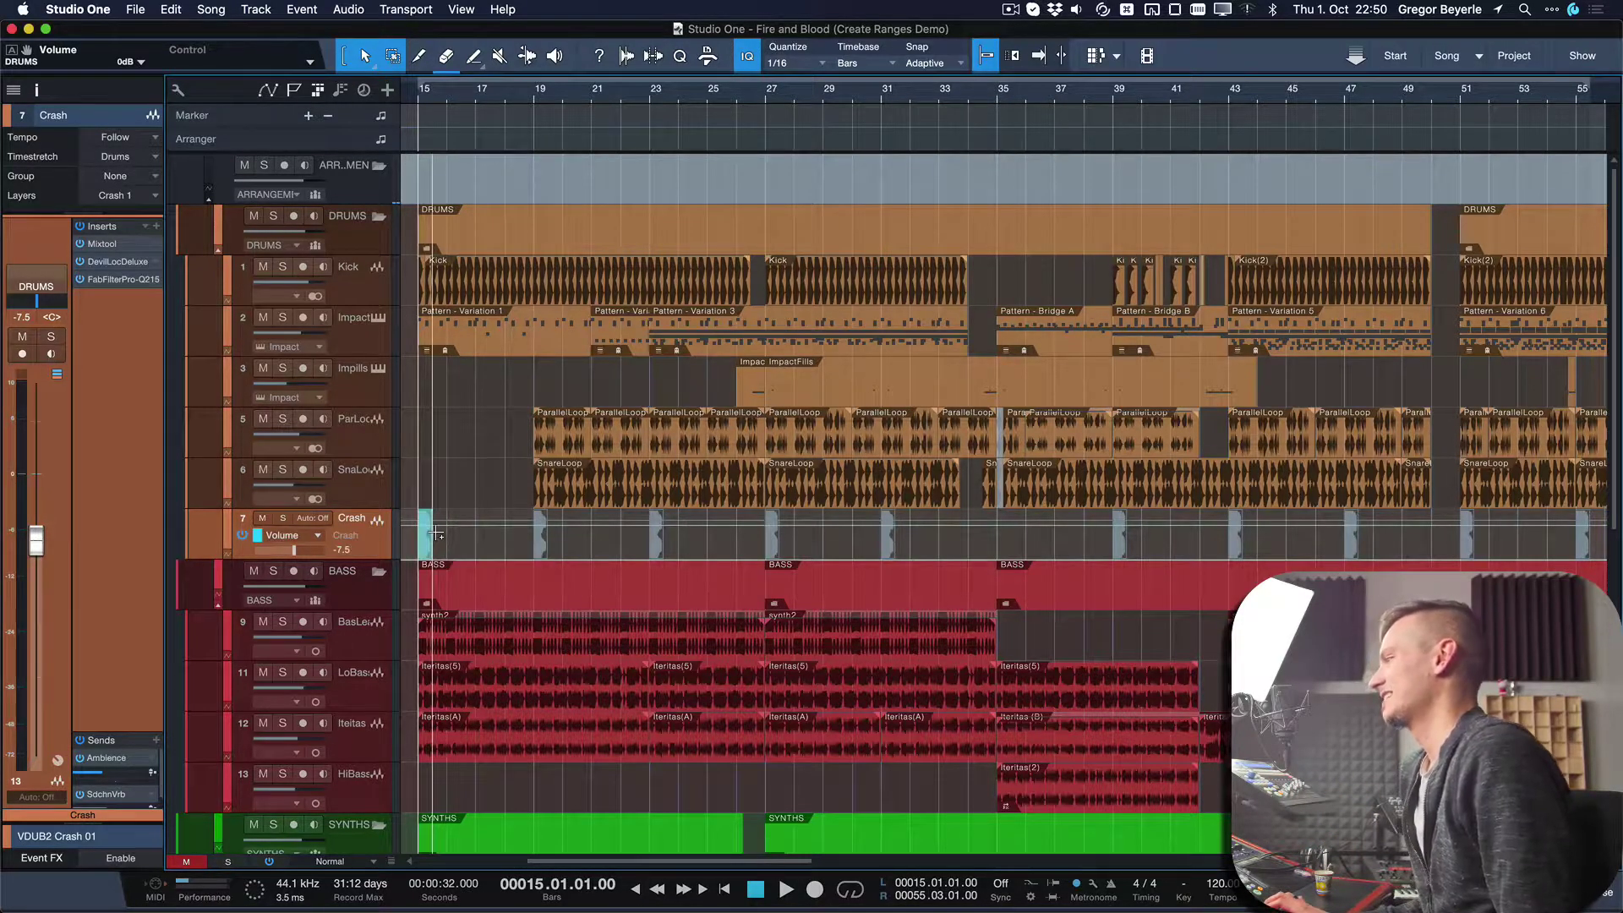
{"action": "left_click_drag", "start_coordinate": [534, 532], "coordinate": [548, 534]}
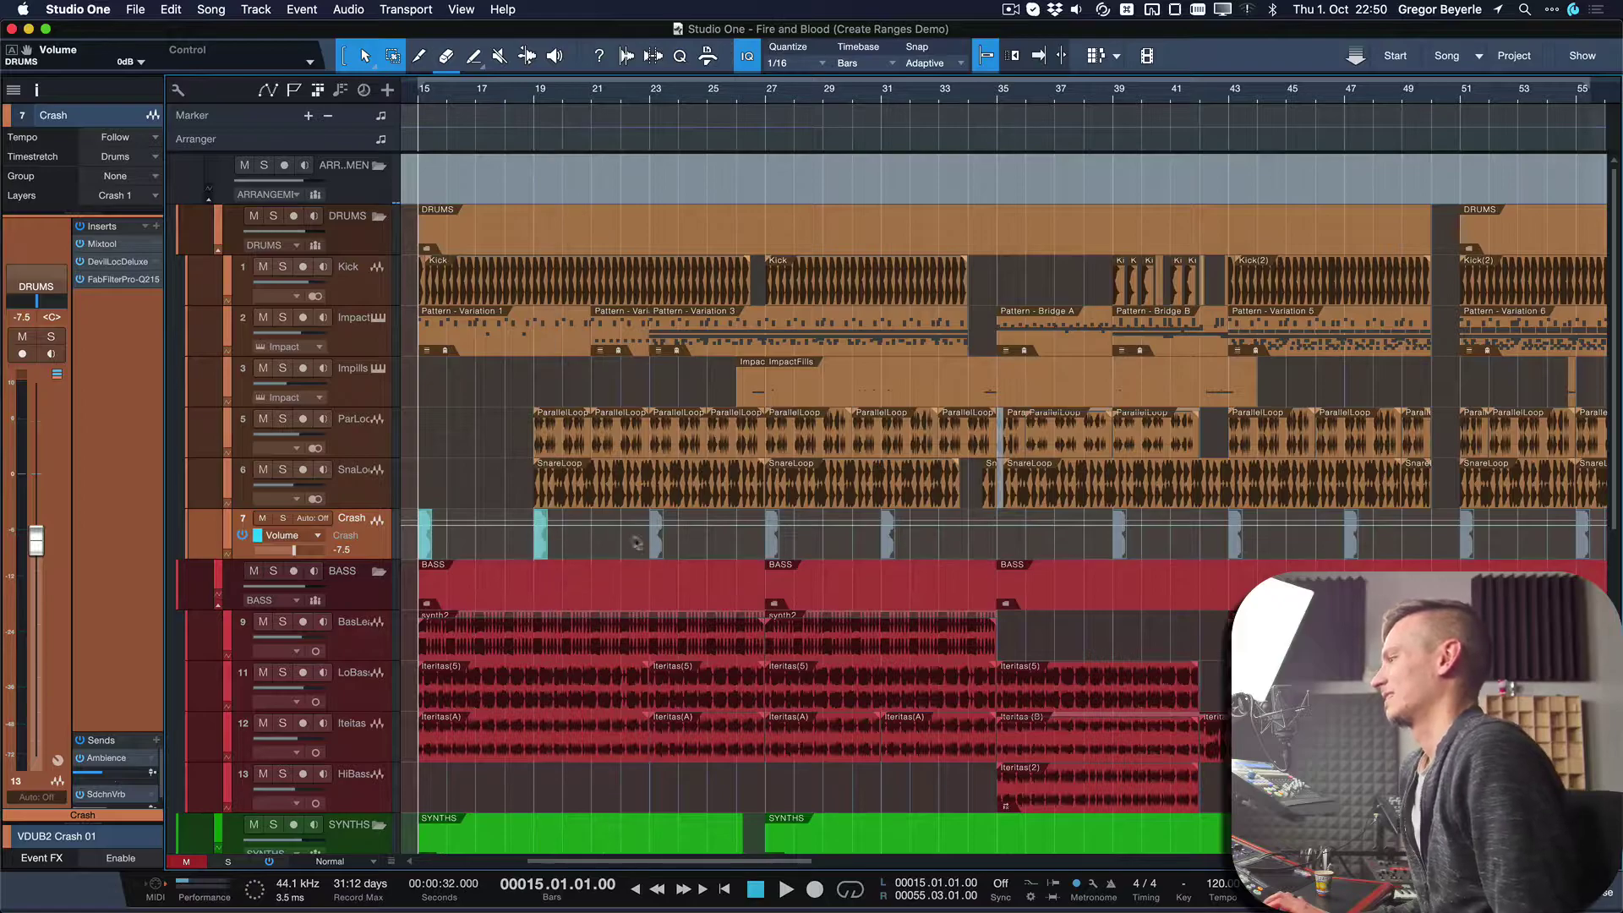
{"action": "left_click_drag", "start_coordinate": [649, 533], "coordinate": [663, 534]}
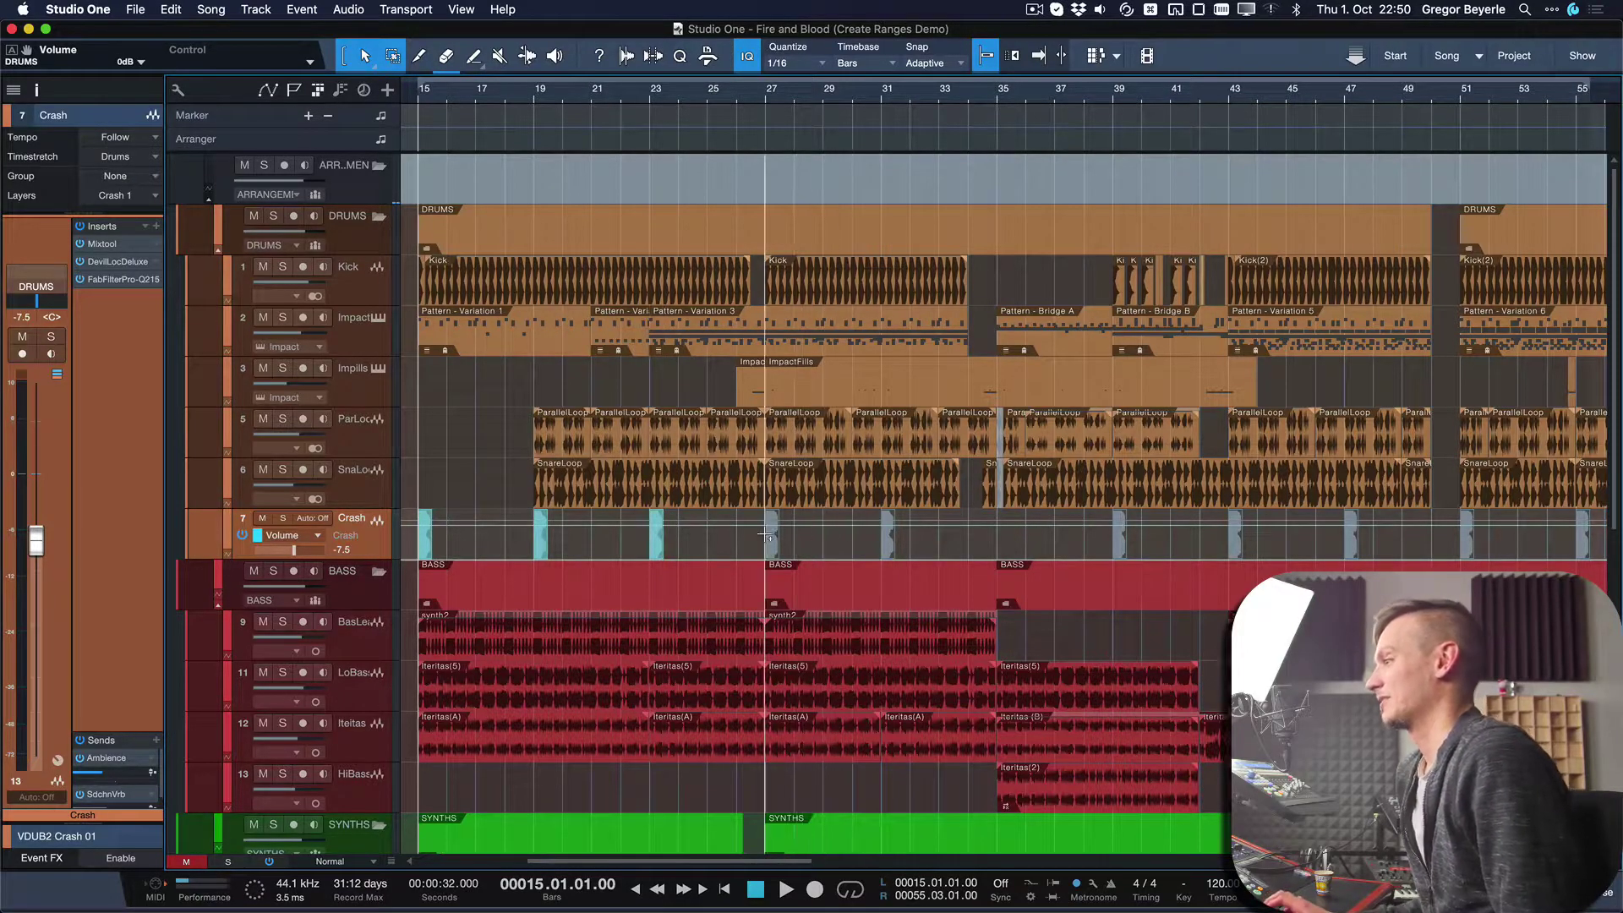
{"action": "left_click_drag", "start_coordinate": [766, 534], "coordinate": [777, 534]}
Zoom out, clear the hand-drawn ranges, hide the Crash automation, and open the Studio One menu.
{"action": "key", "text": "w"}
{"action": "left_click", "coordinate": [790, 547]}
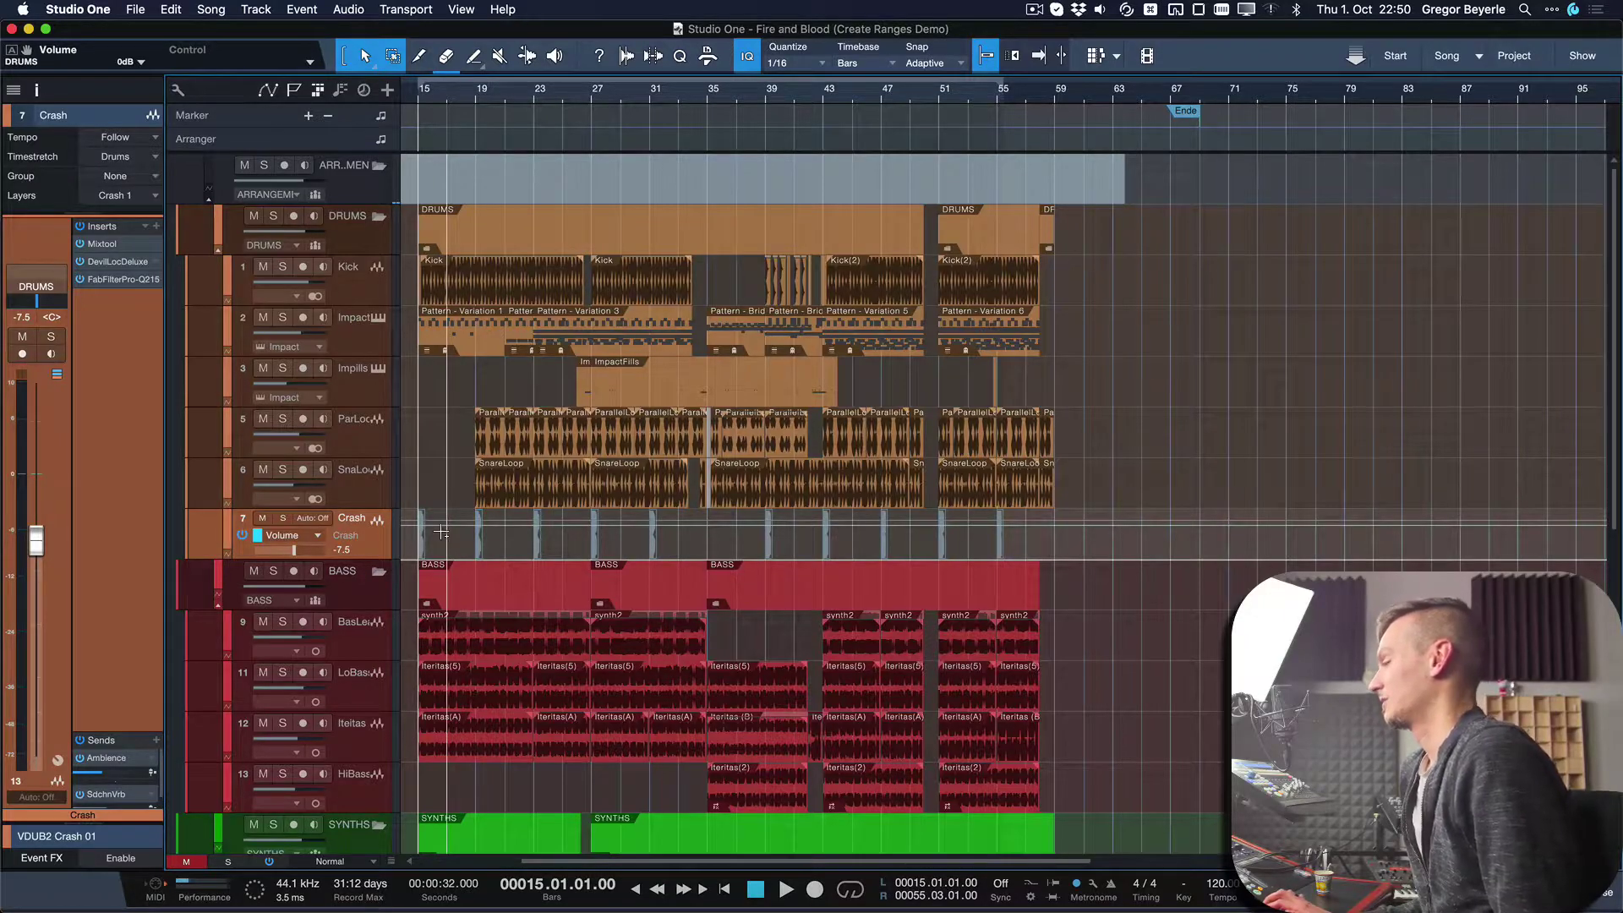
{"action": "key", "text": "a"}
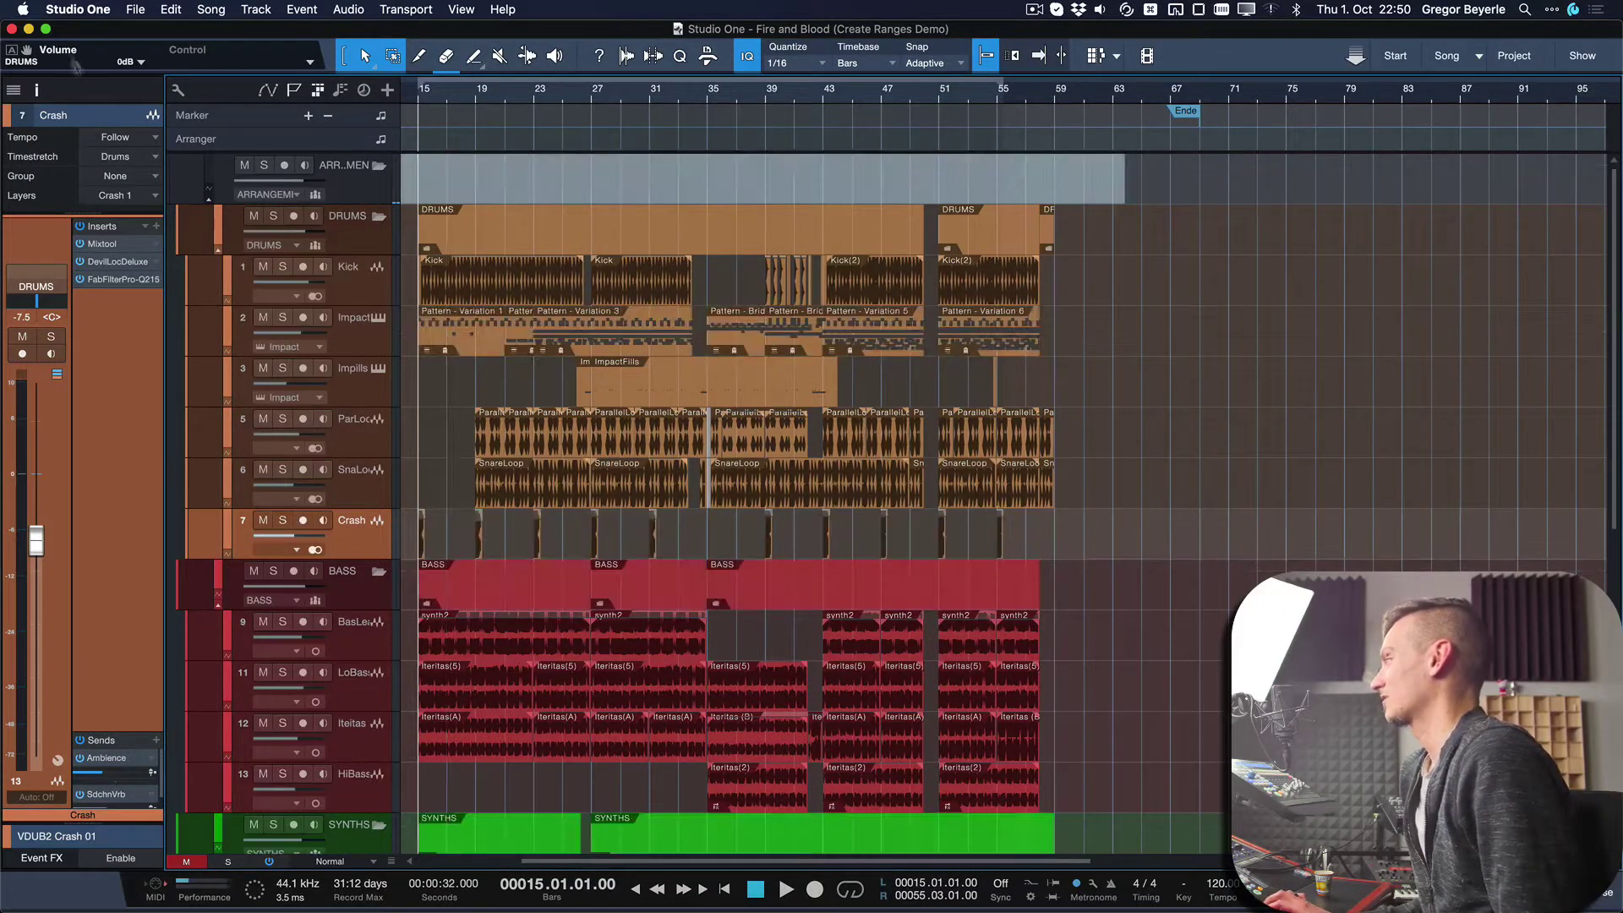
{"action": "left_click", "coordinate": [72, 8]}
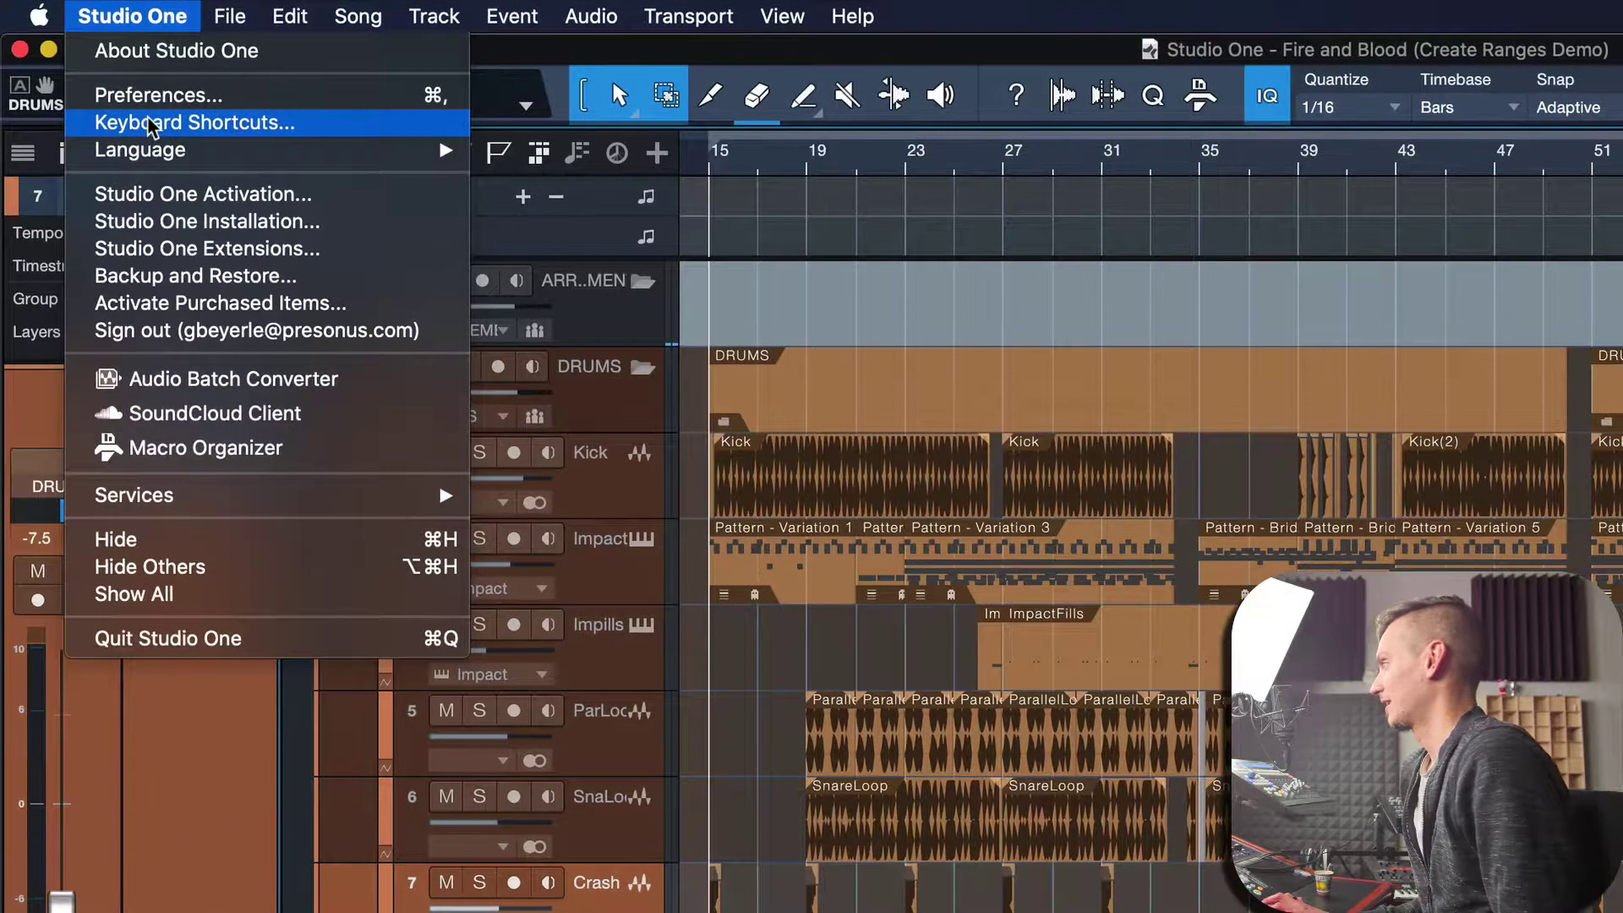
Search Keyboard Shortcuts for 'create ranges' and select the Create Ranges on Tracks command.
{"action": "left_click", "coordinate": [151, 125]}
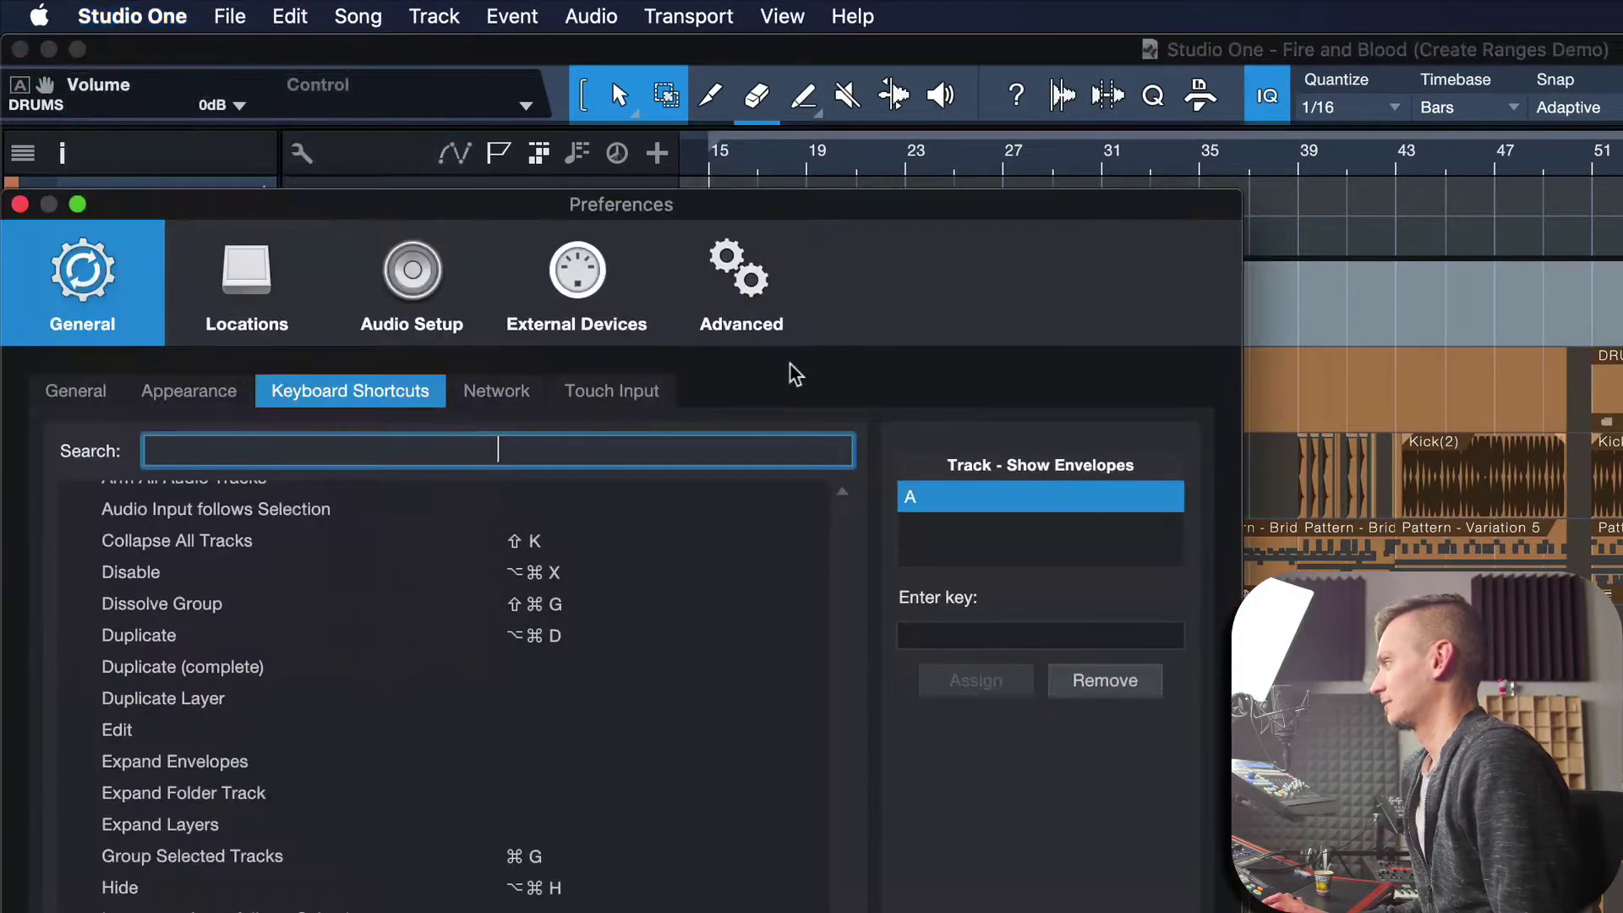
{"action": "type", "text": "create ranges"}
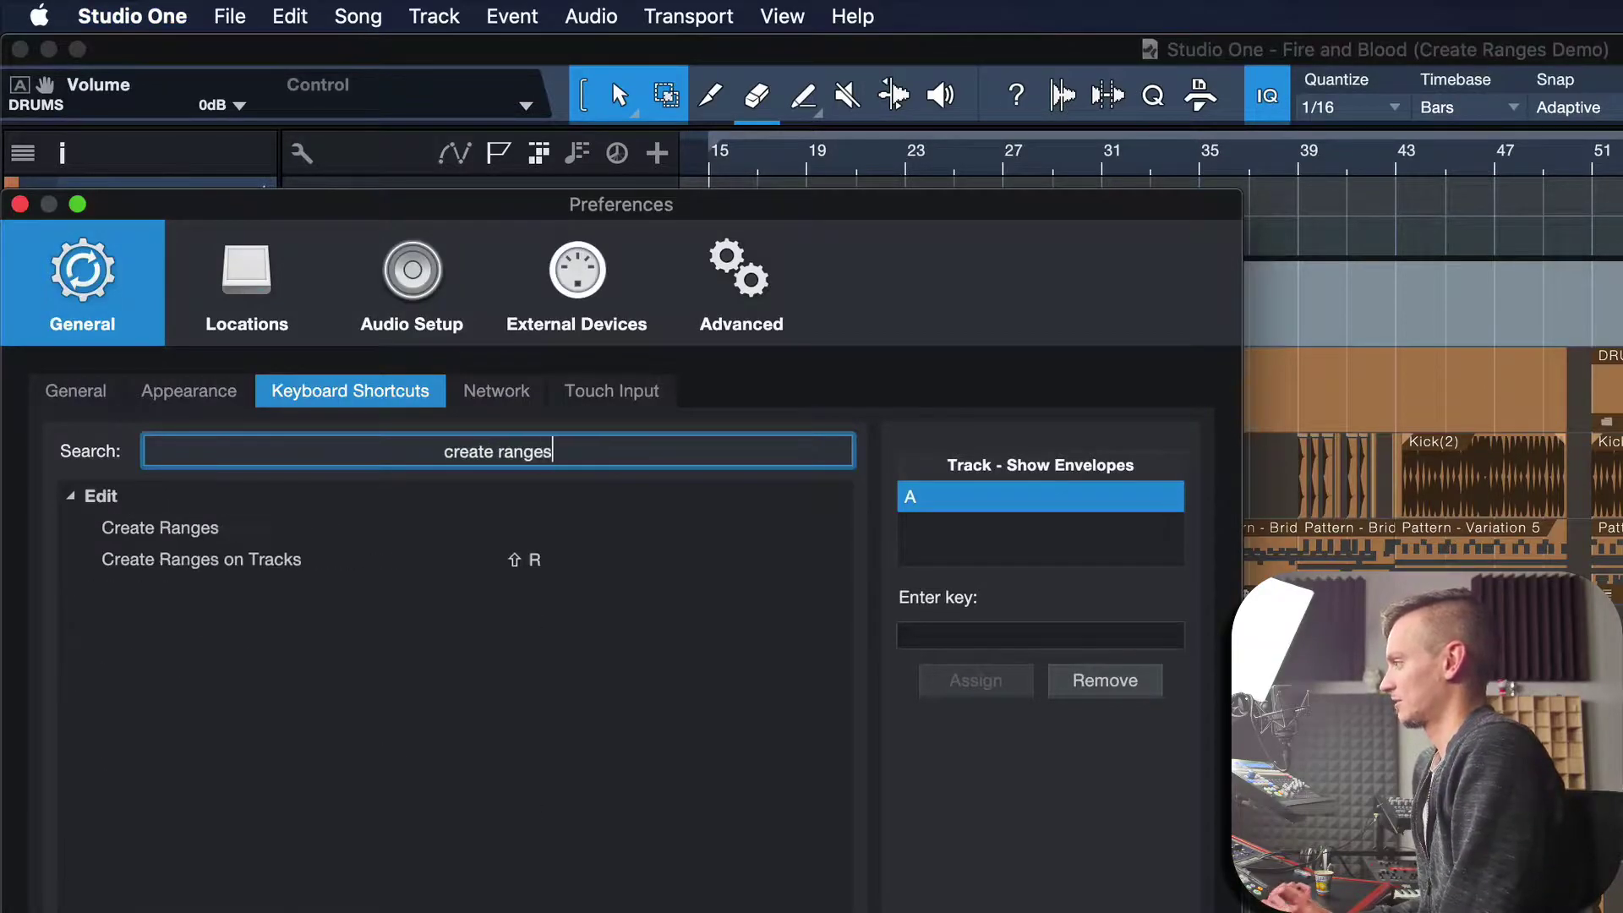
{"action": "left_click", "coordinate": [524, 558]}
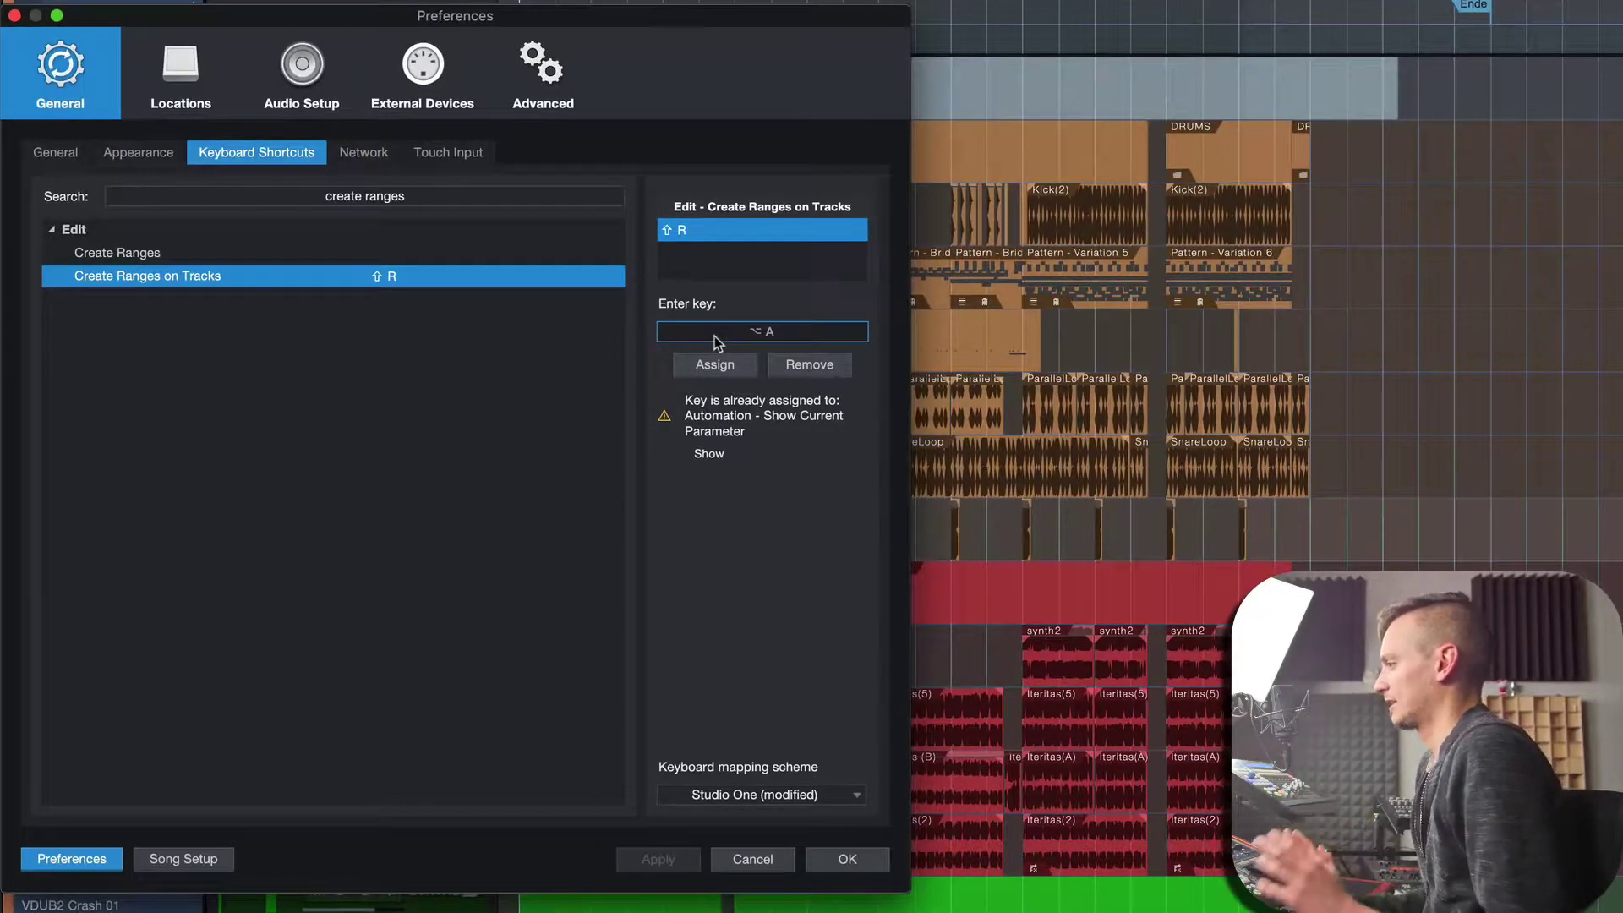
Close preferences without saving and show the DRUMS folder's Volume automation lane in Read.
{"action": "left_click", "coordinate": [742, 860]}
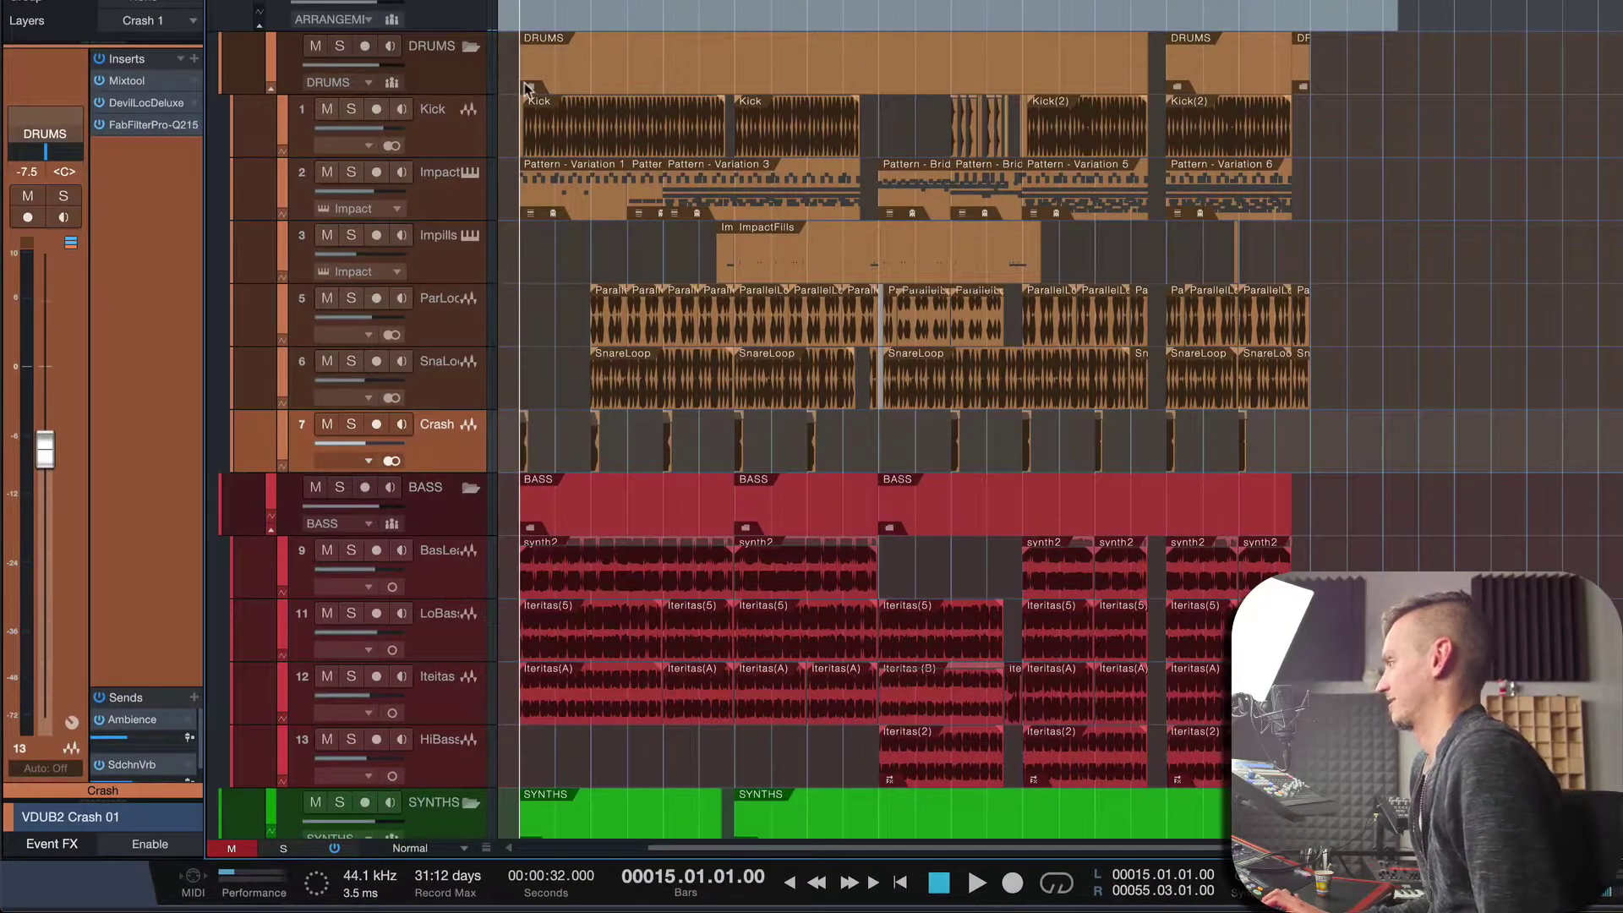
{"action": "left_click", "coordinate": [449, 79]}
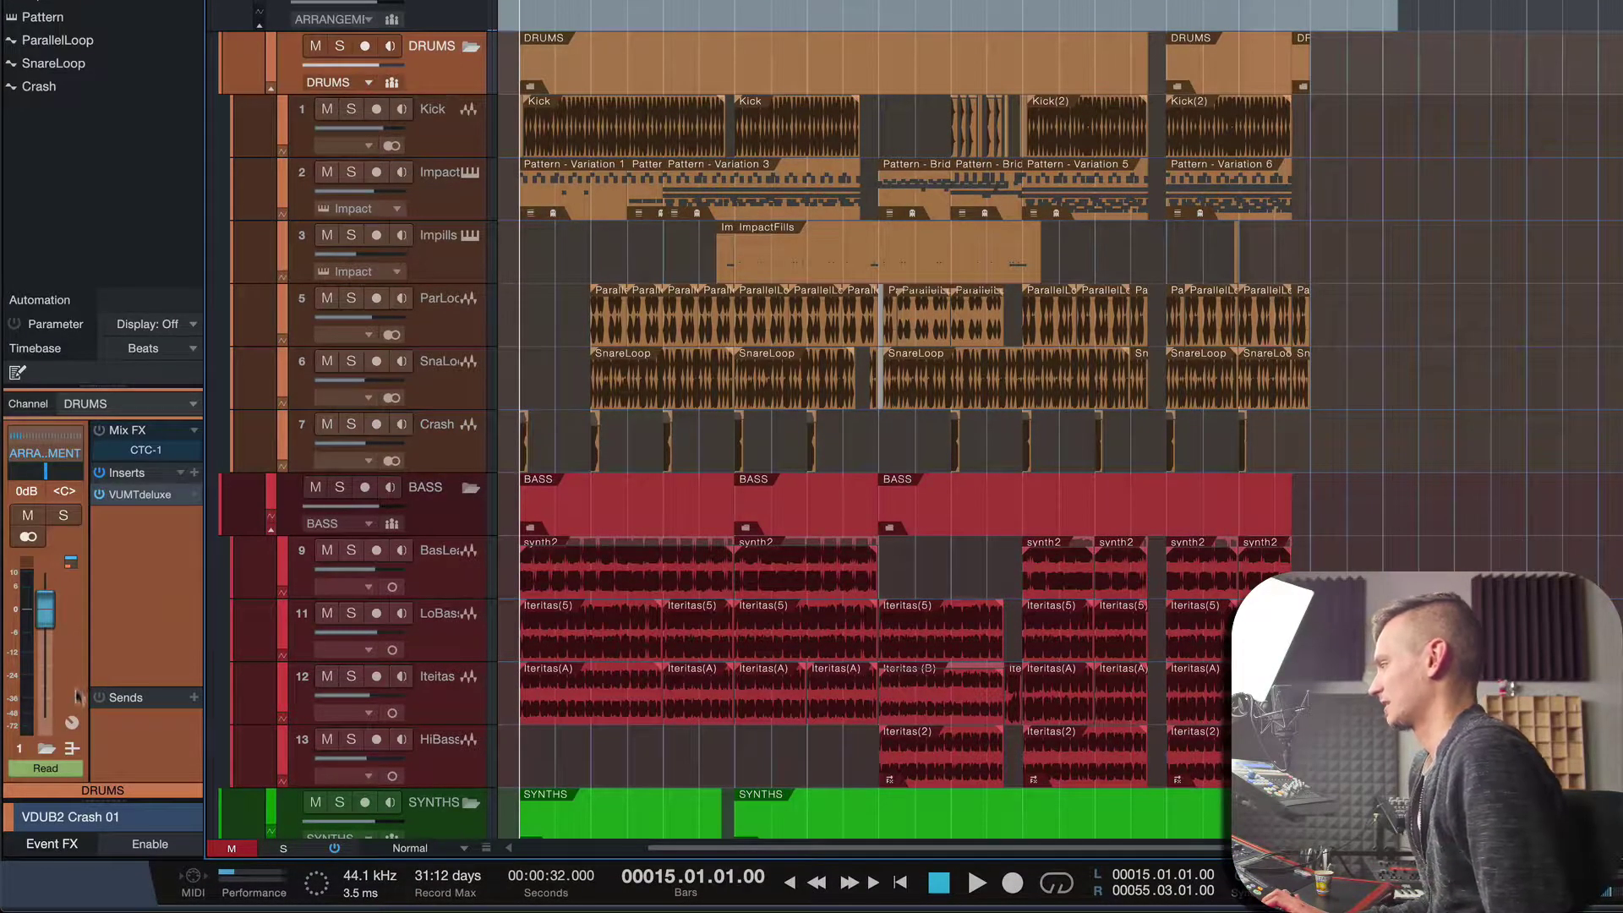
{"action": "left_click", "coordinate": [46, 622]}
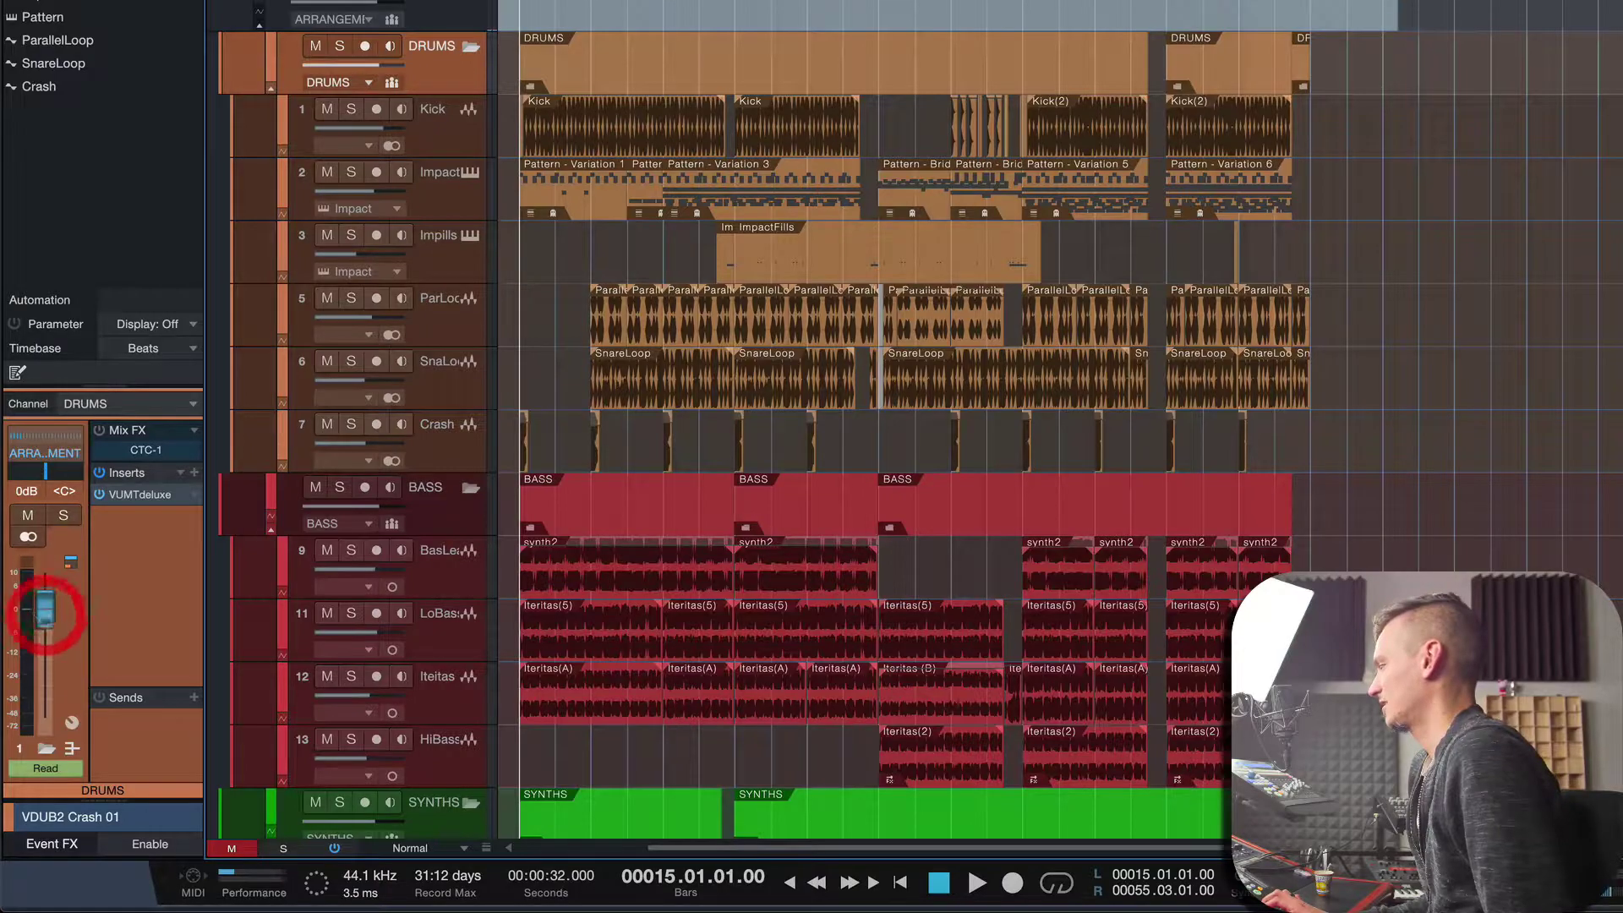
{"action": "right_click", "coordinate": [44, 617]}
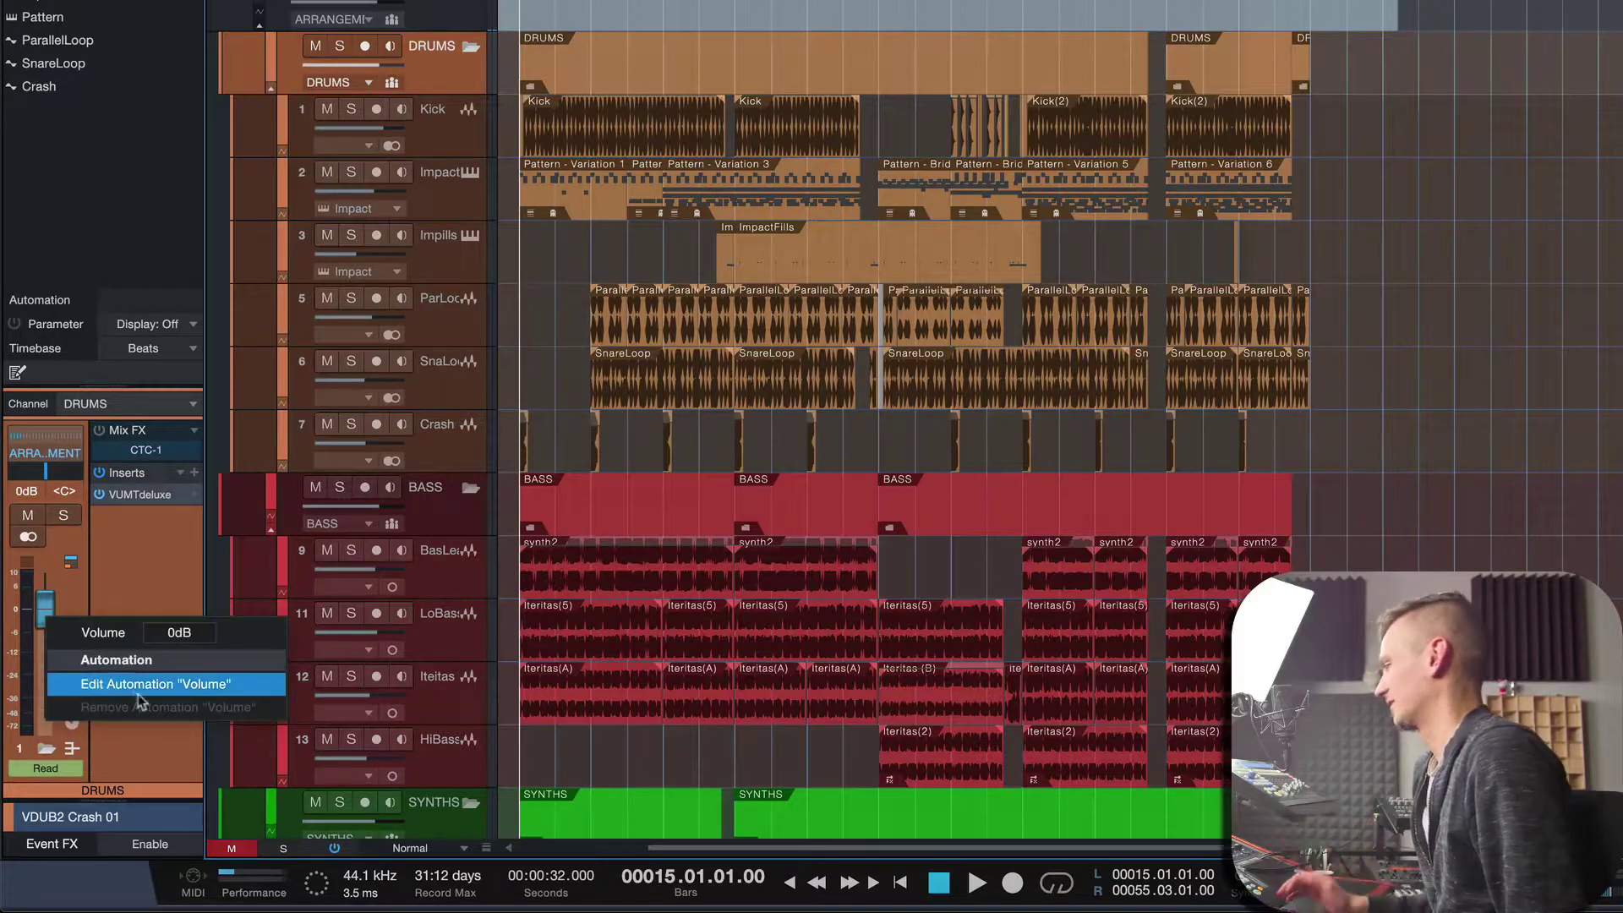
{"action": "left_click", "coordinate": [55, 611]}
{"action": "key", "text": "alt+a"}
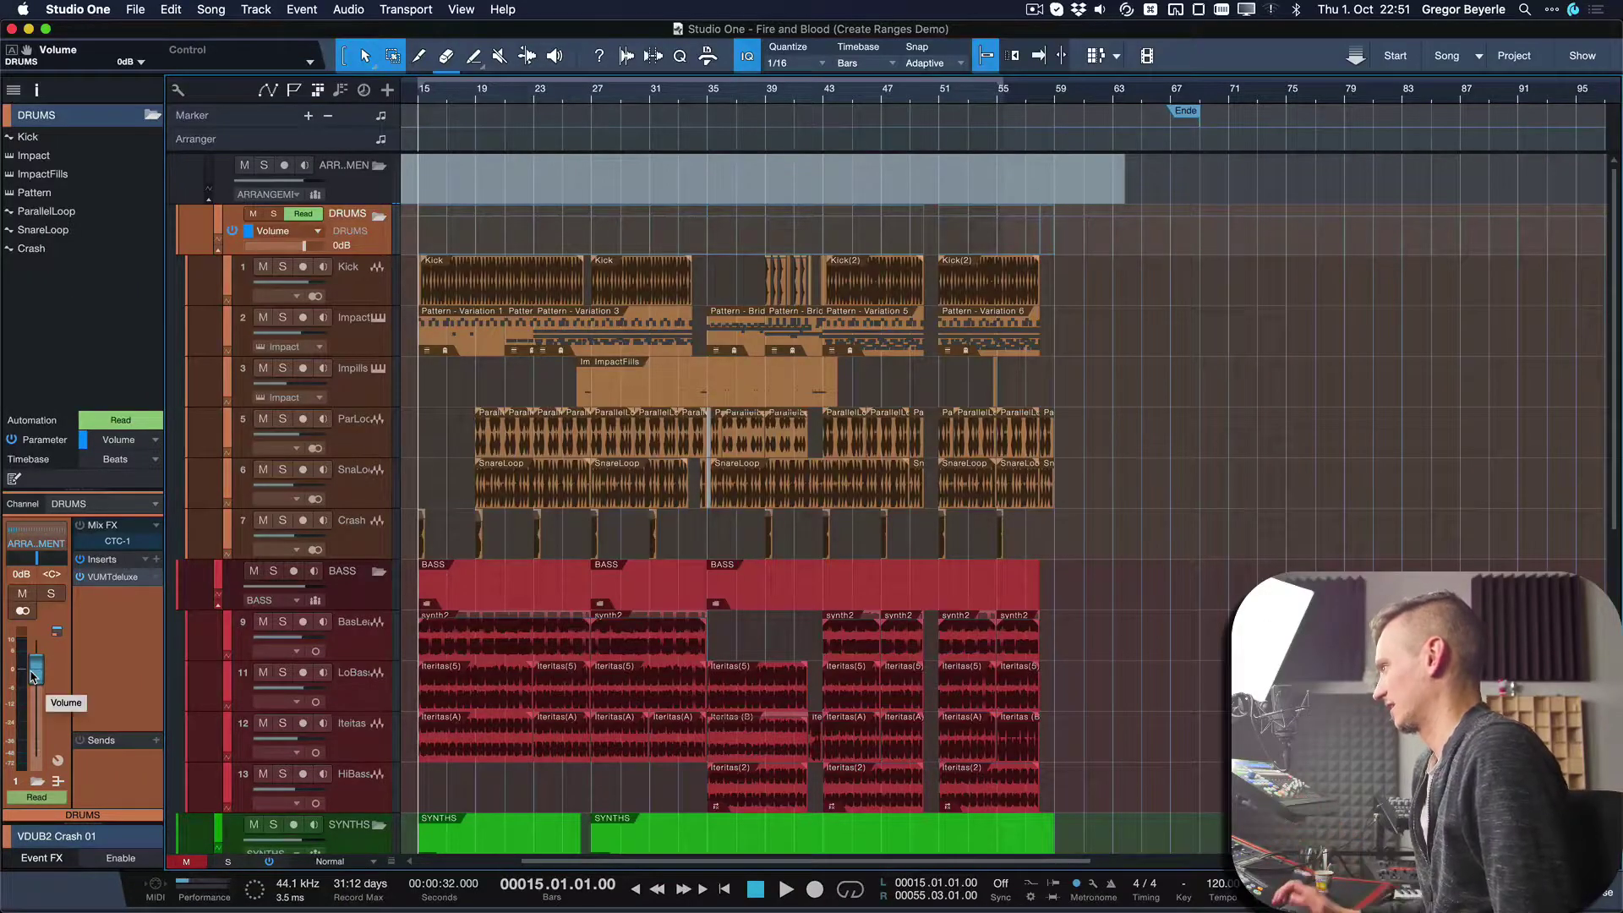
Toggle the DRUMS automation display off and back on, nudging the drum bus pan slightly right.
{"action": "key", "text": "a"}
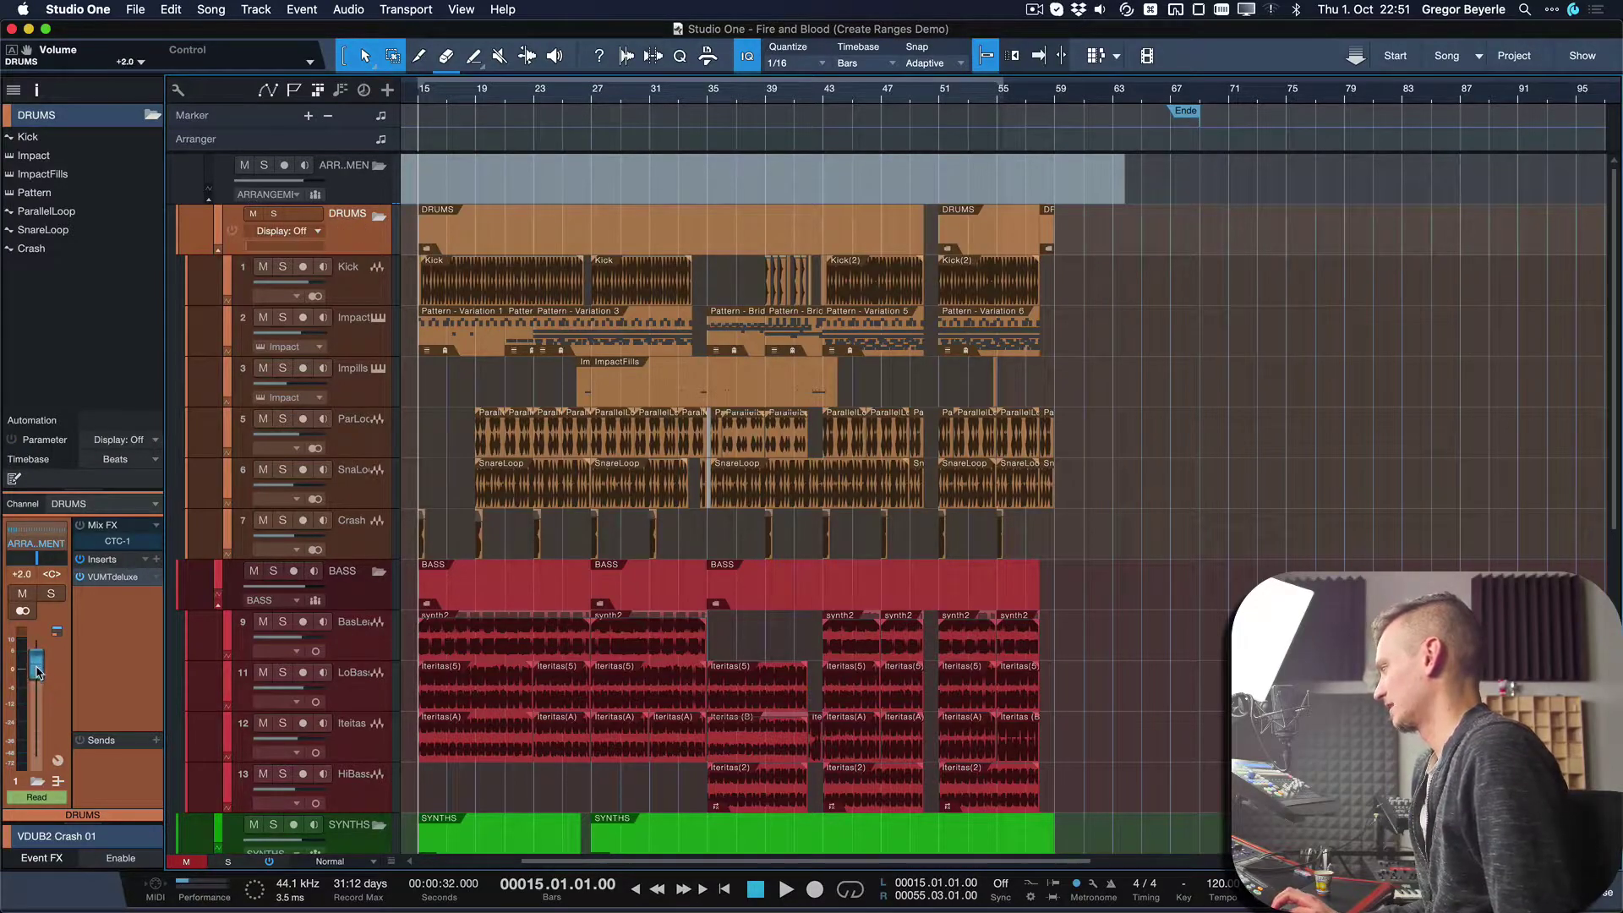
{"action": "key", "text": "alt+a"}
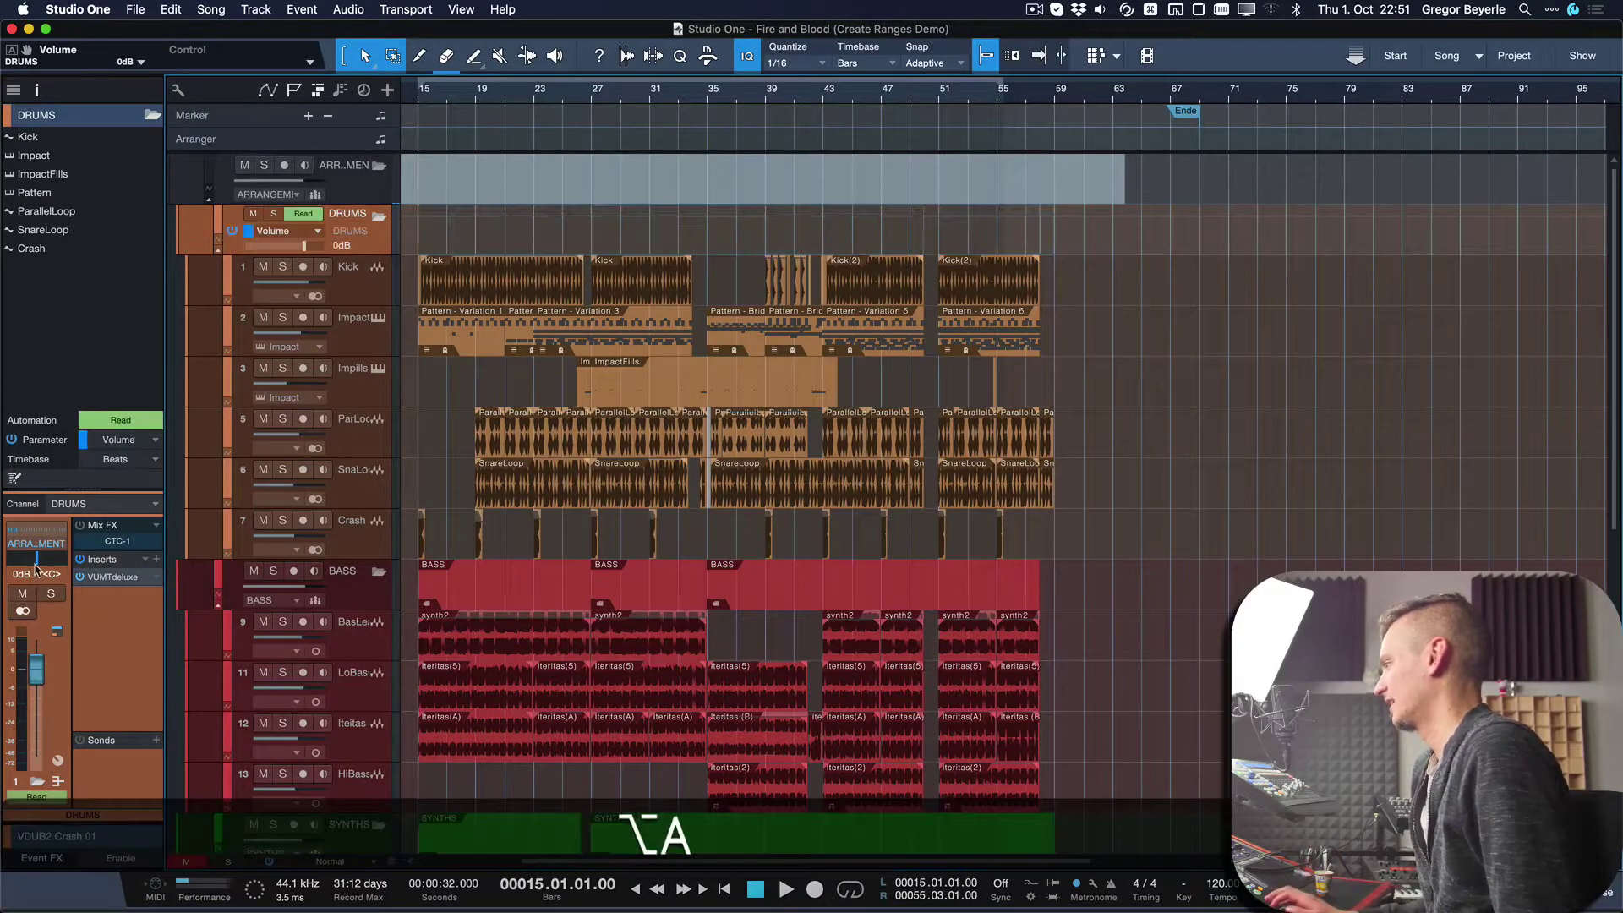
{"action": "left_click_drag", "start_coordinate": [45, 562], "coordinate": [48, 562]}
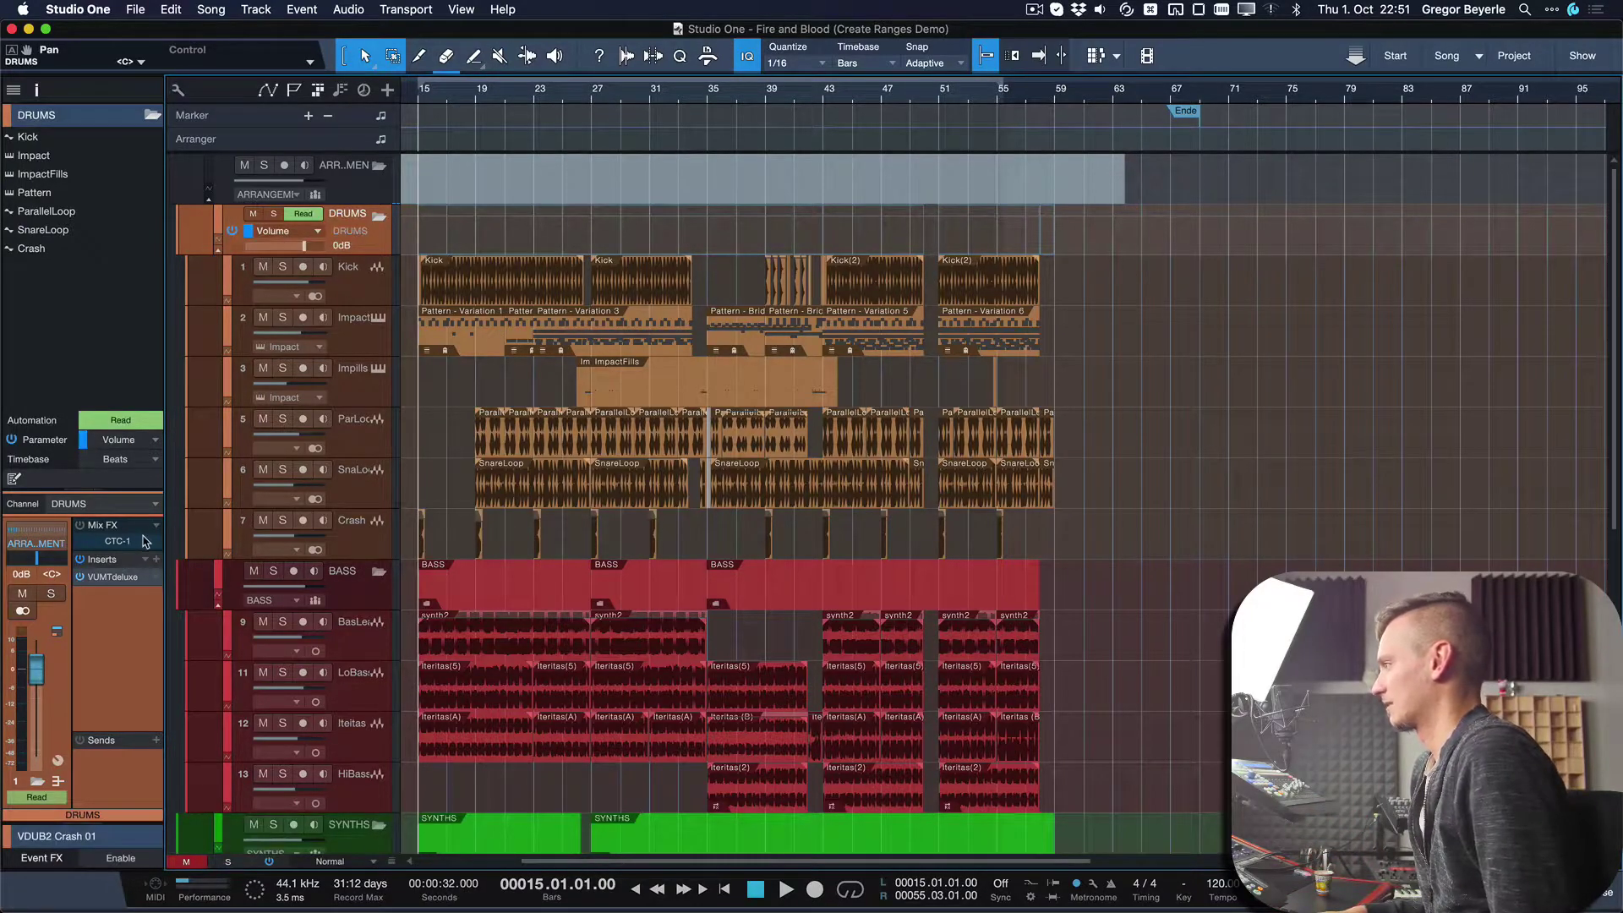
Select all Crash track events and turn them into ranges across tracks with Shift+R.
{"action": "left_click", "coordinate": [404, 542]}
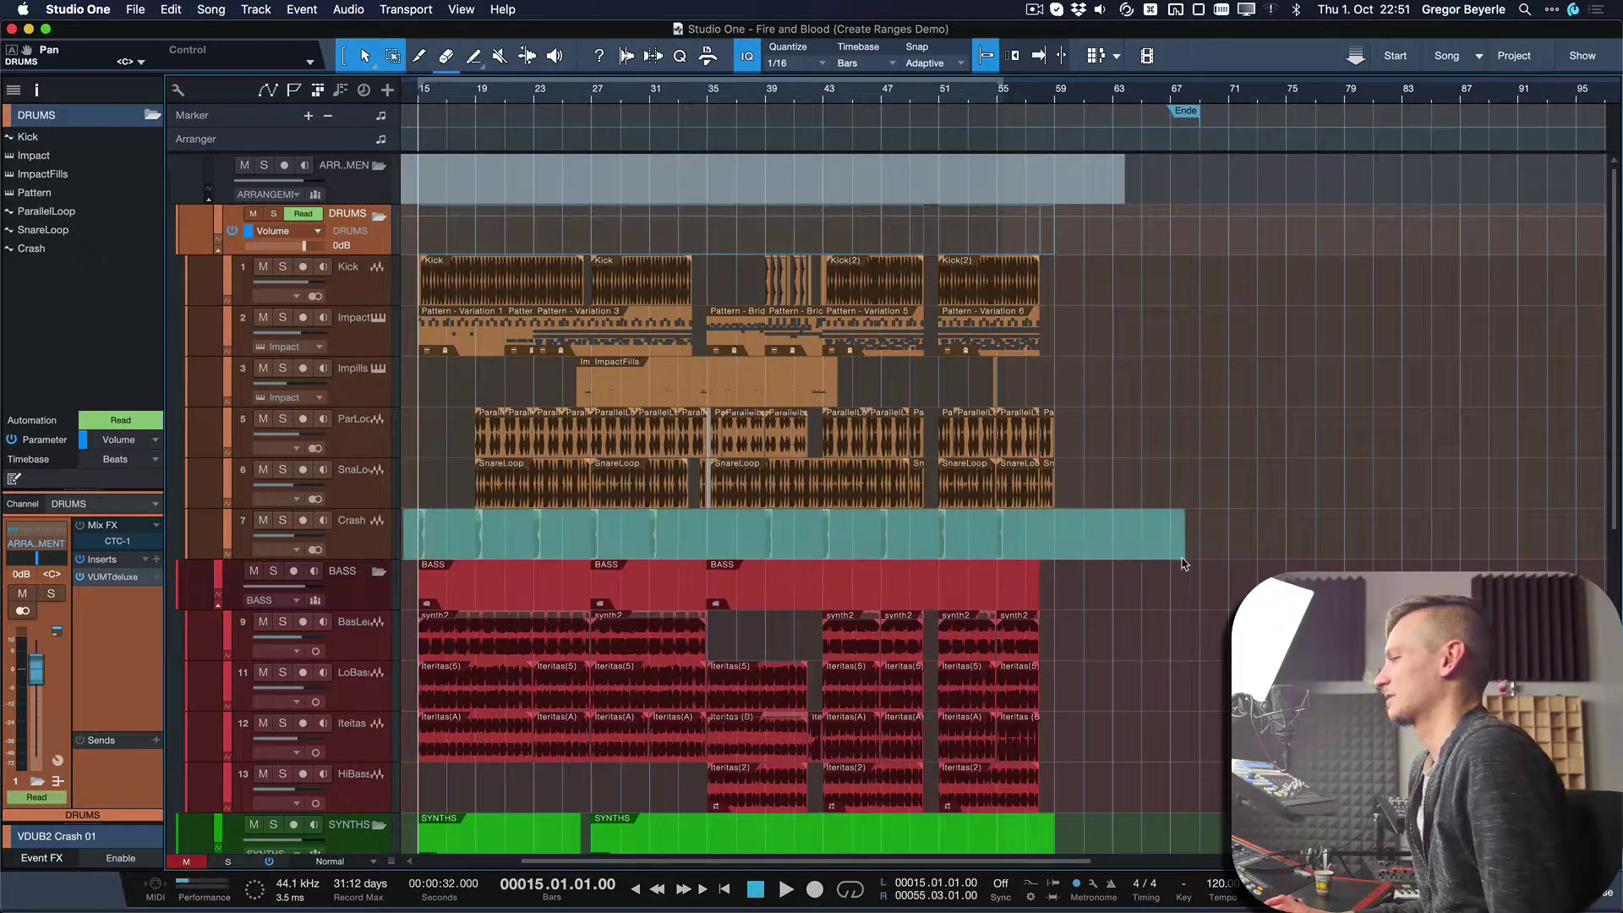
{"action": "key", "text": "alt+s"}
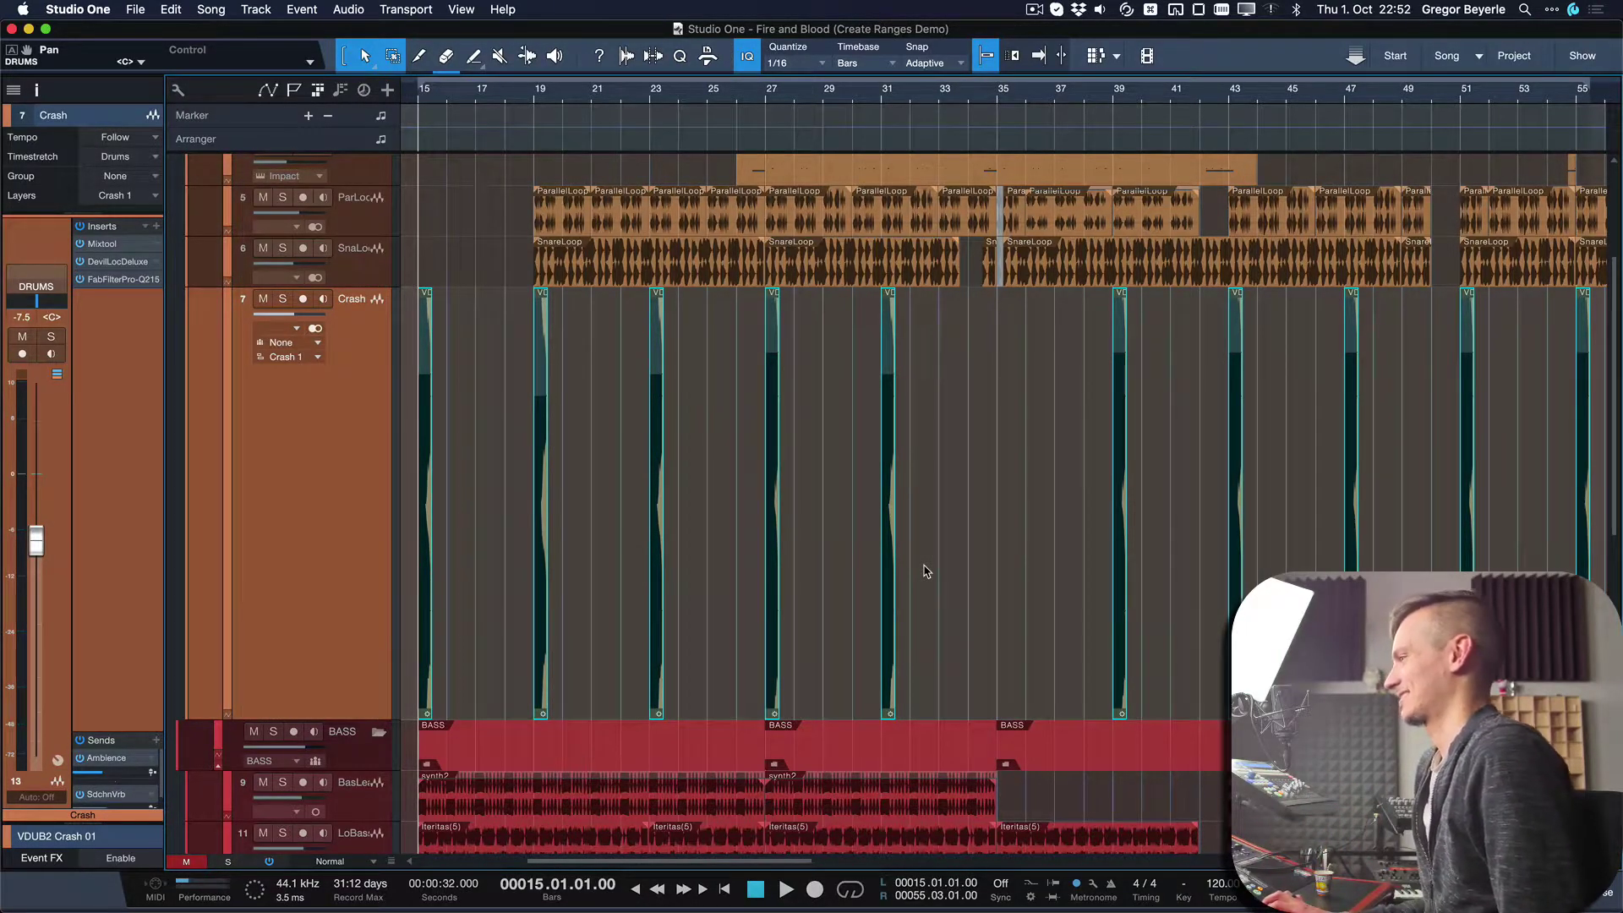
{"action": "key", "text": "shift+r"}
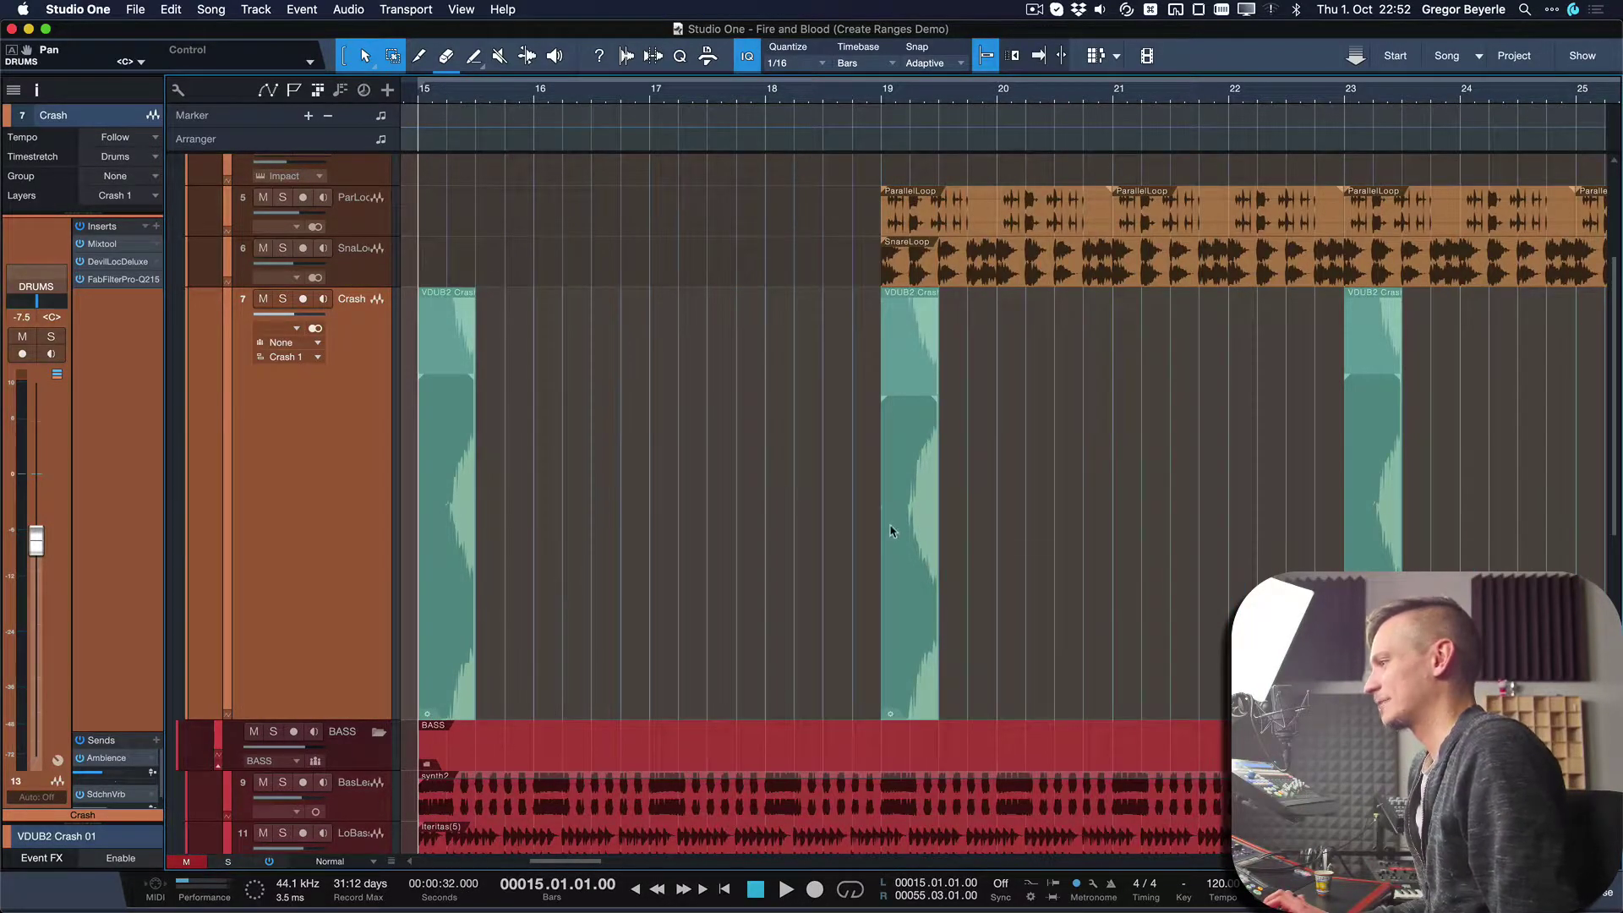
{"action": "key", "text": "w"}
{"action": "key", "text": "w"}
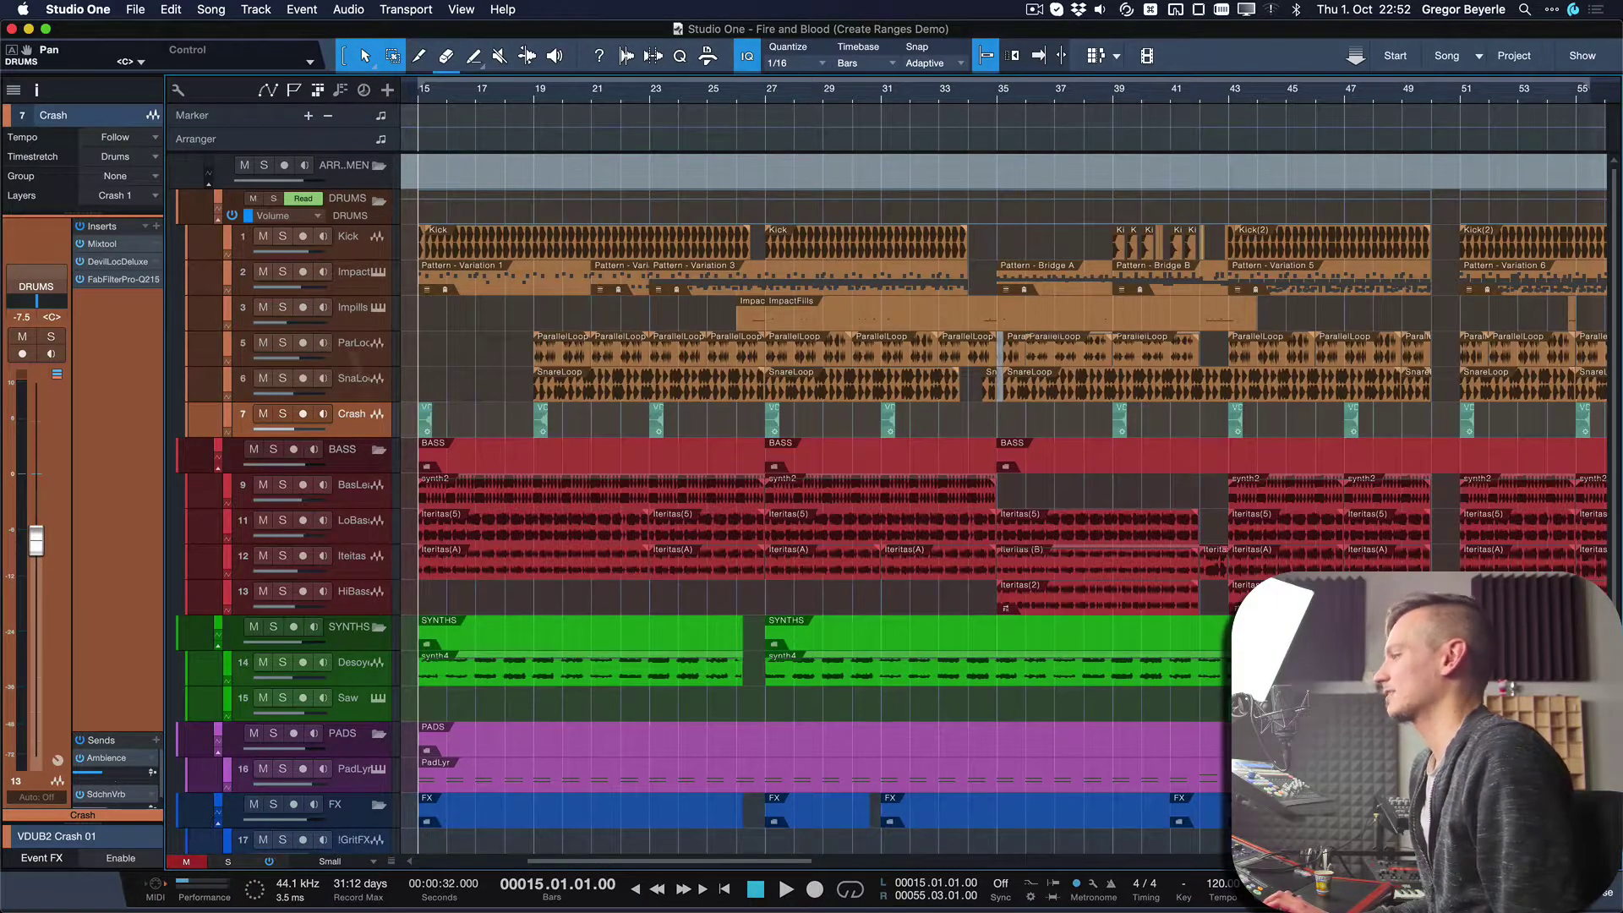
Enlarge the DRUMS volume lane and trim the volume inside the crash ranges up to about +4.0 dB.
{"action": "left_click_drag", "start_coordinate": [351, 225], "coordinate": [363, 372]}
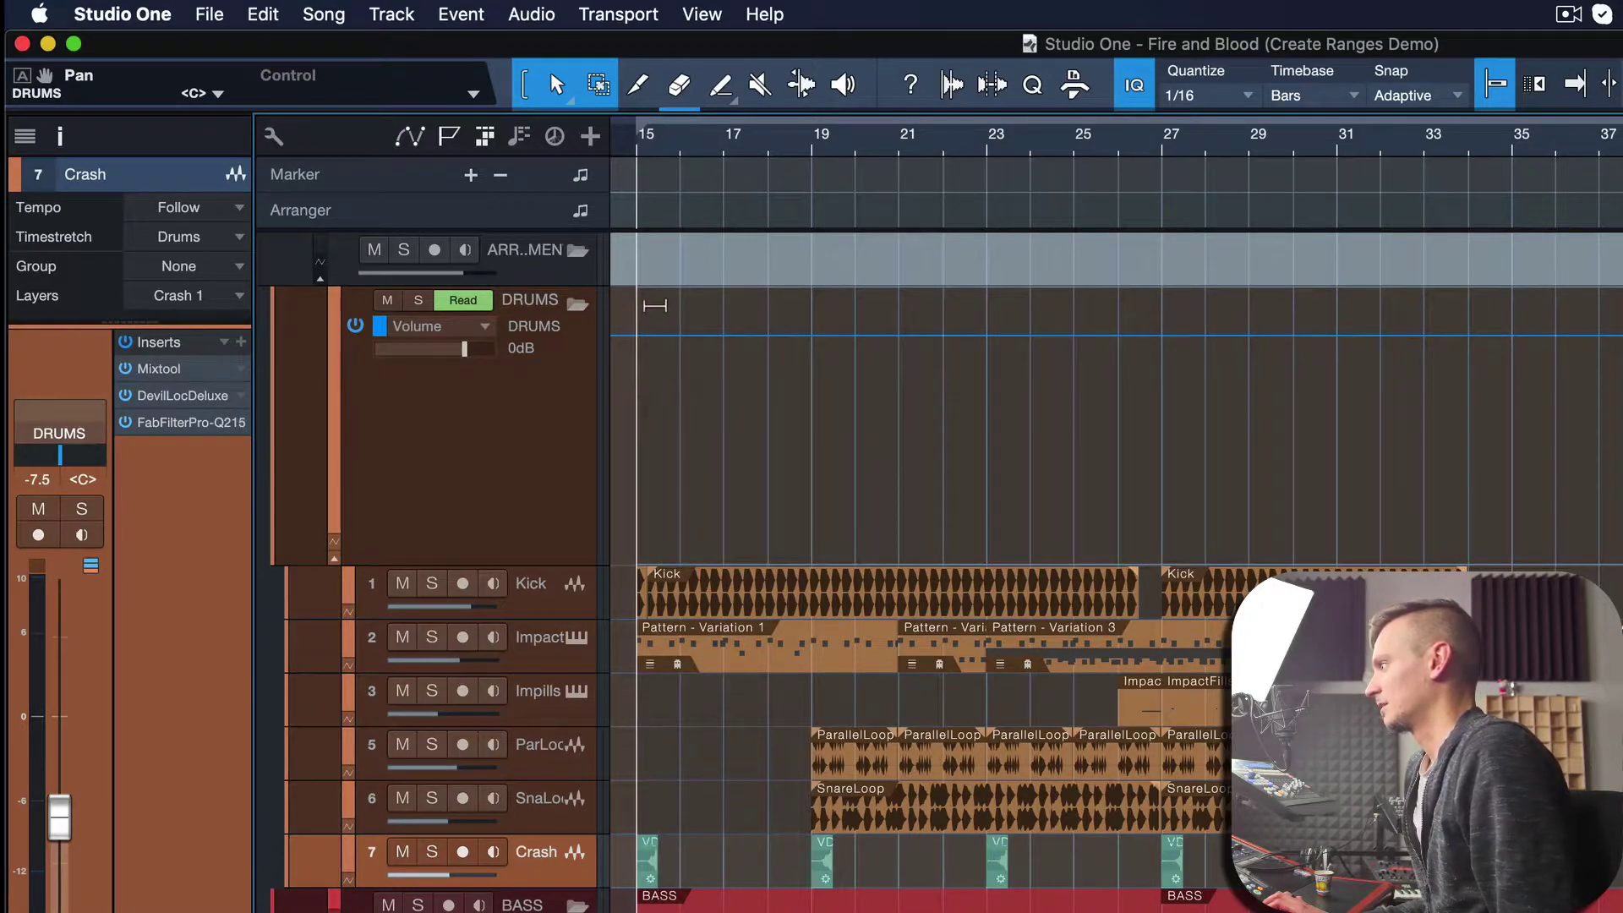
{"action": "left_click_drag", "start_coordinate": [655, 305], "coordinate": [662, 288]}
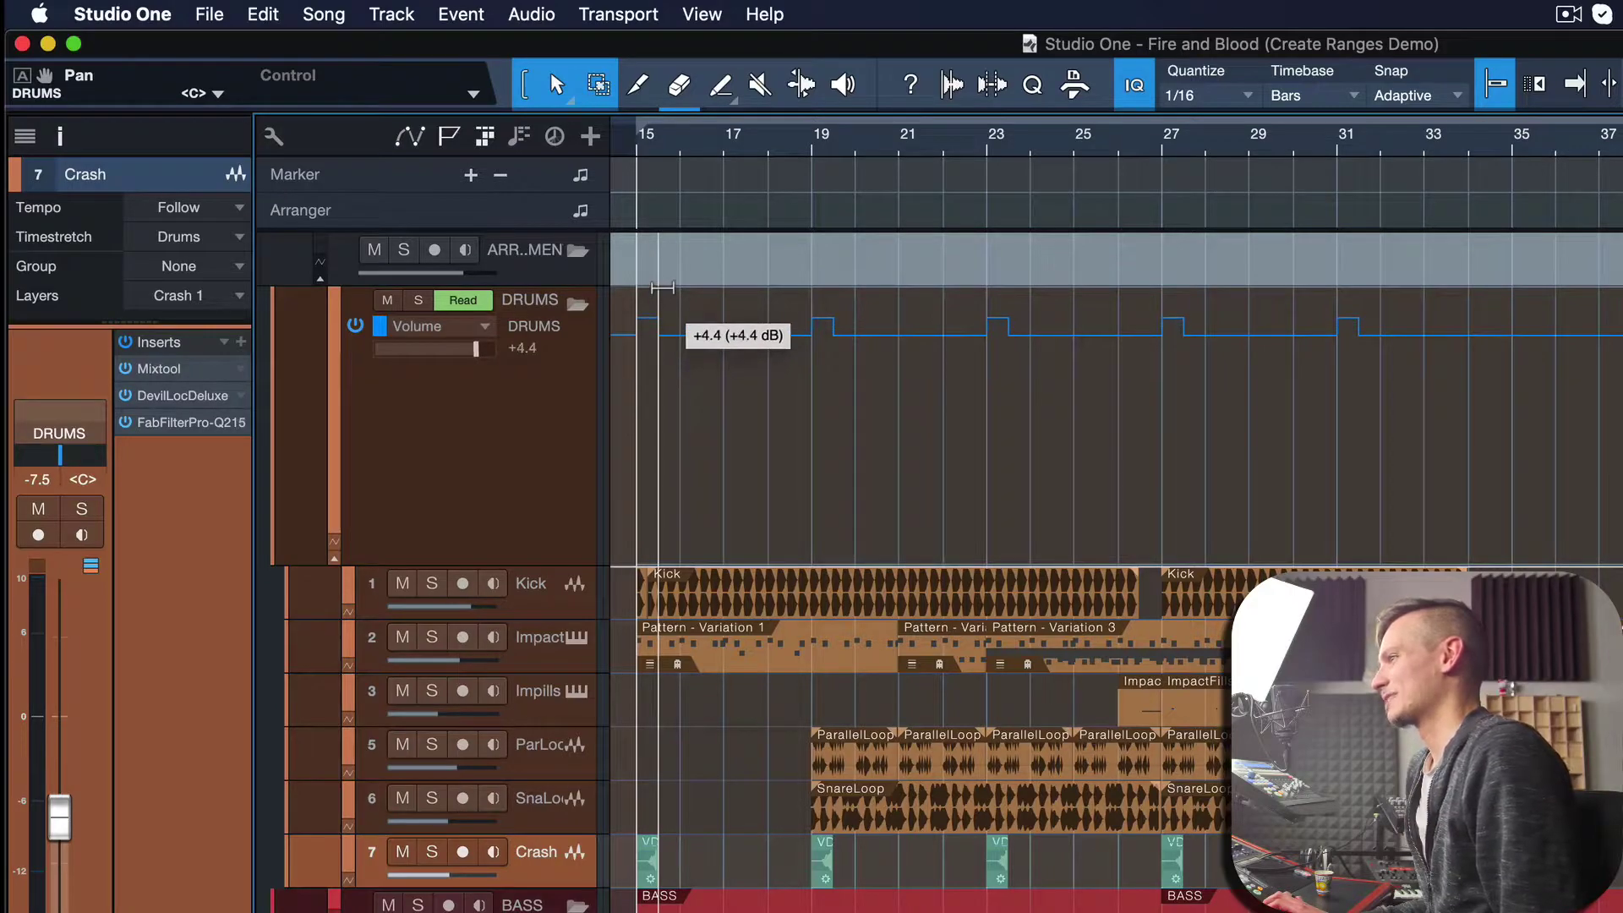
{"action": "left_click_drag", "start_coordinate": [662, 287], "coordinate": [662, 287]}
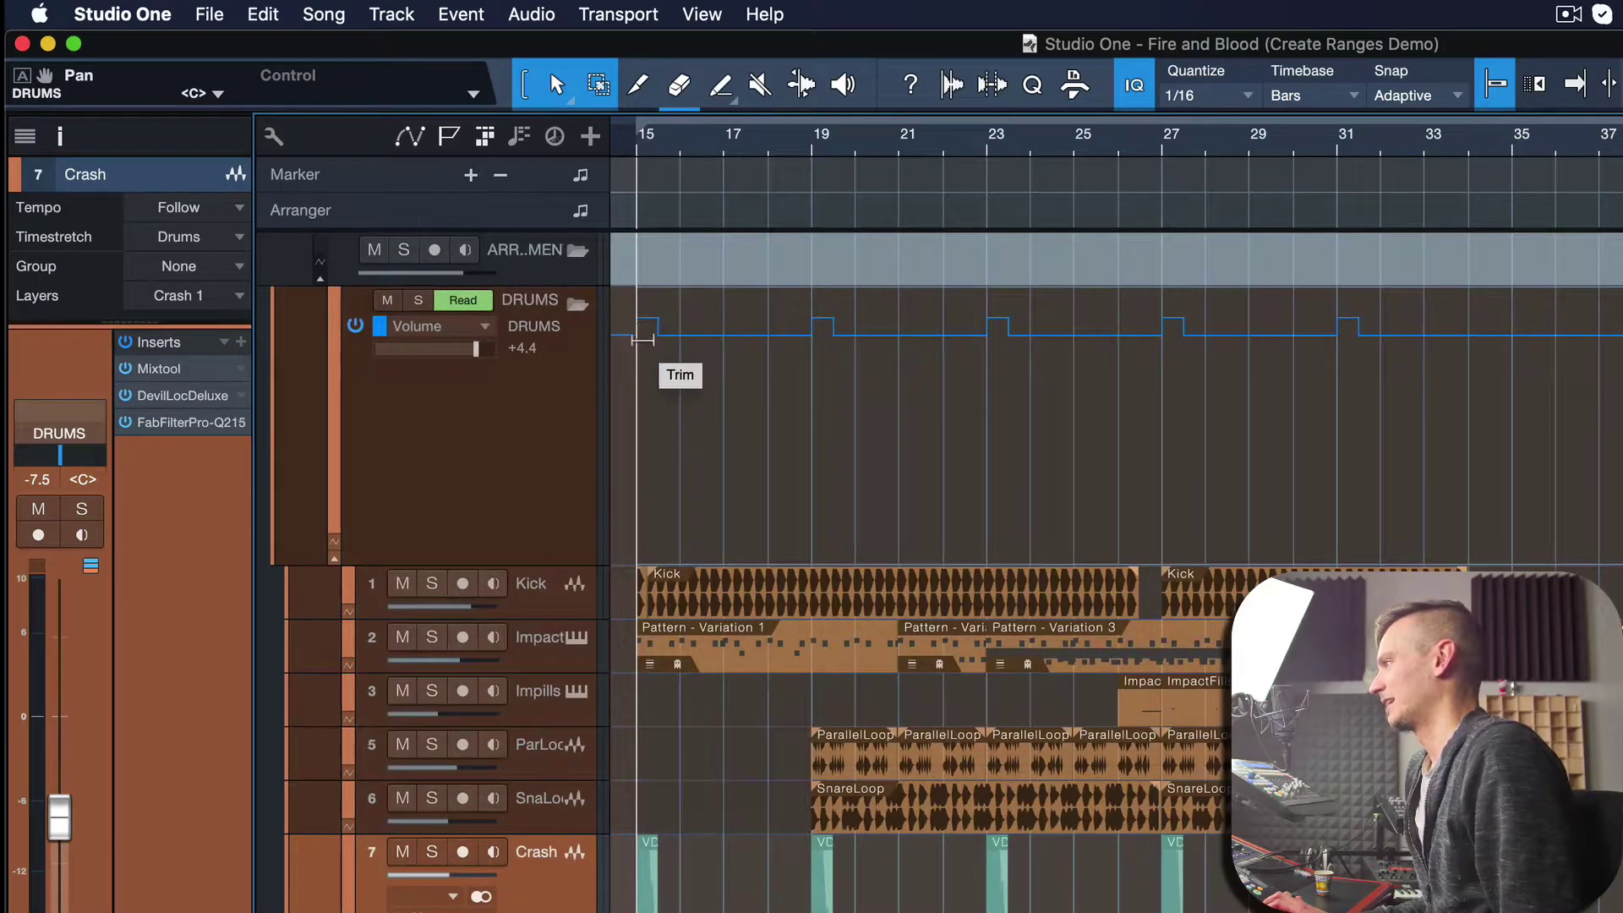
{"action": "left_click_drag", "start_coordinate": [649, 294], "coordinate": [649, 299]}
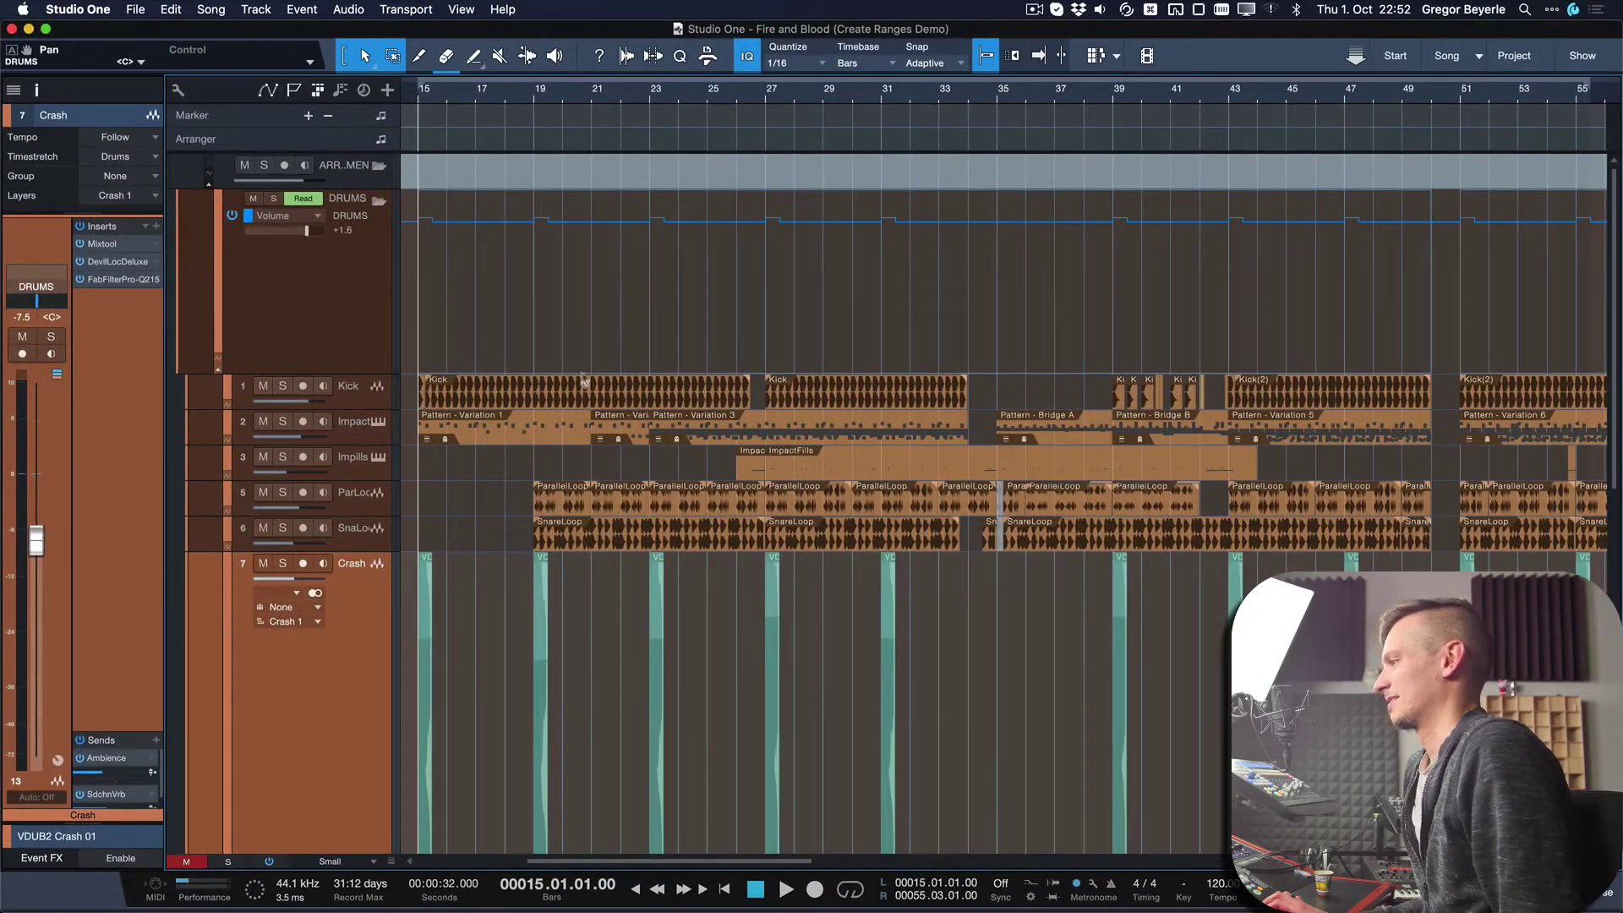
{"action": "left_click", "coordinate": [659, 102]}
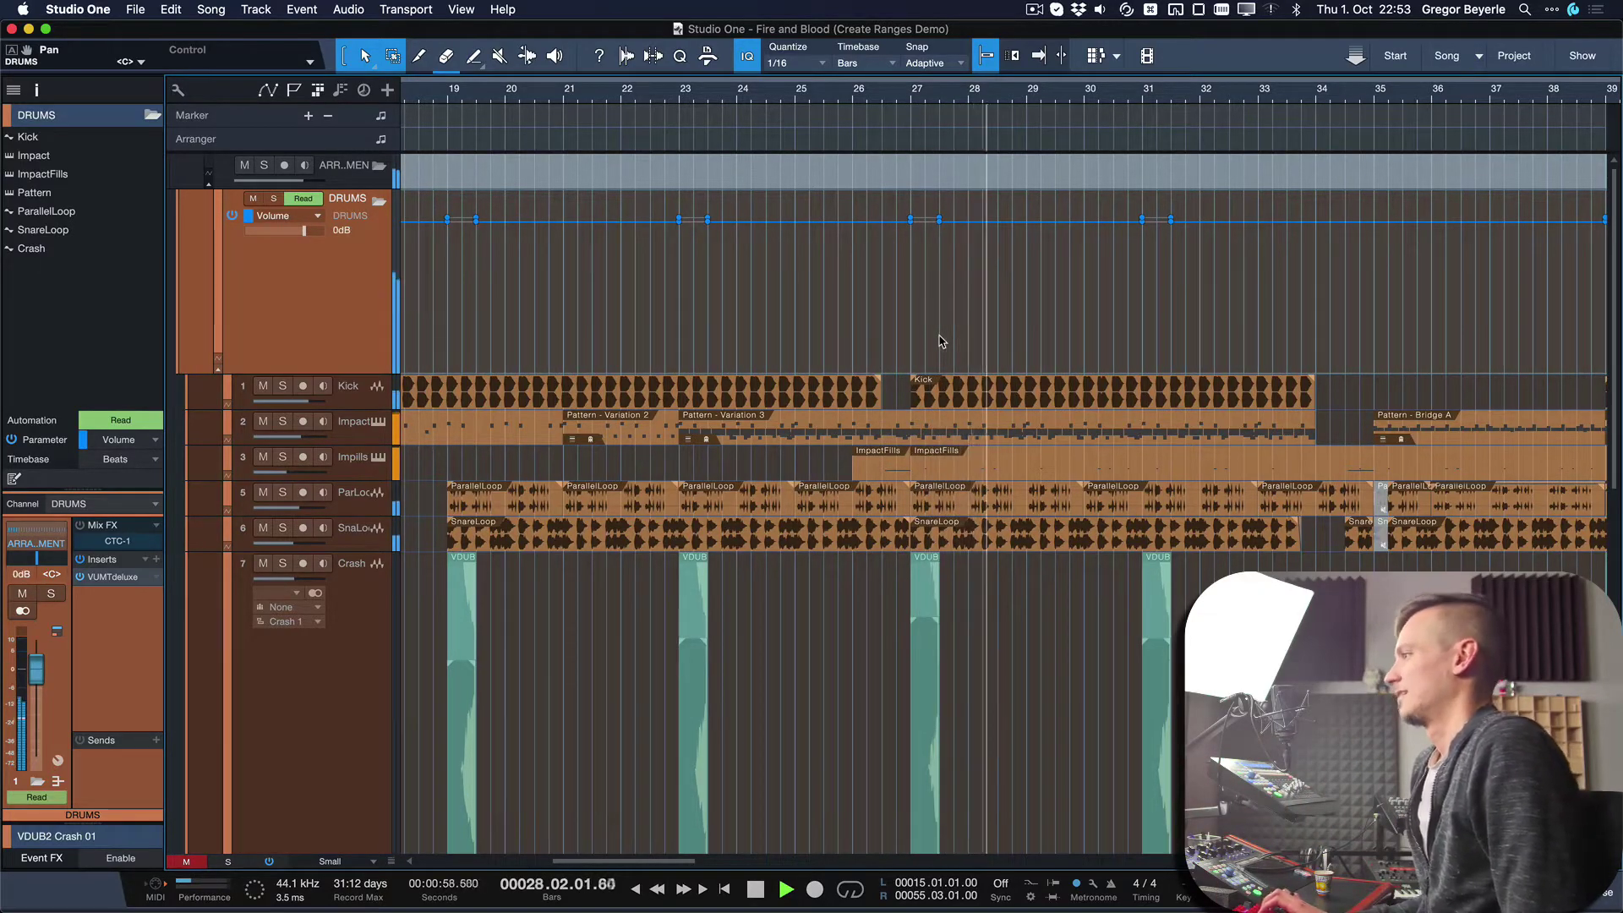
{"action": "key", "text": "space"}
{"action": "left_click", "coordinate": [862, 95]}
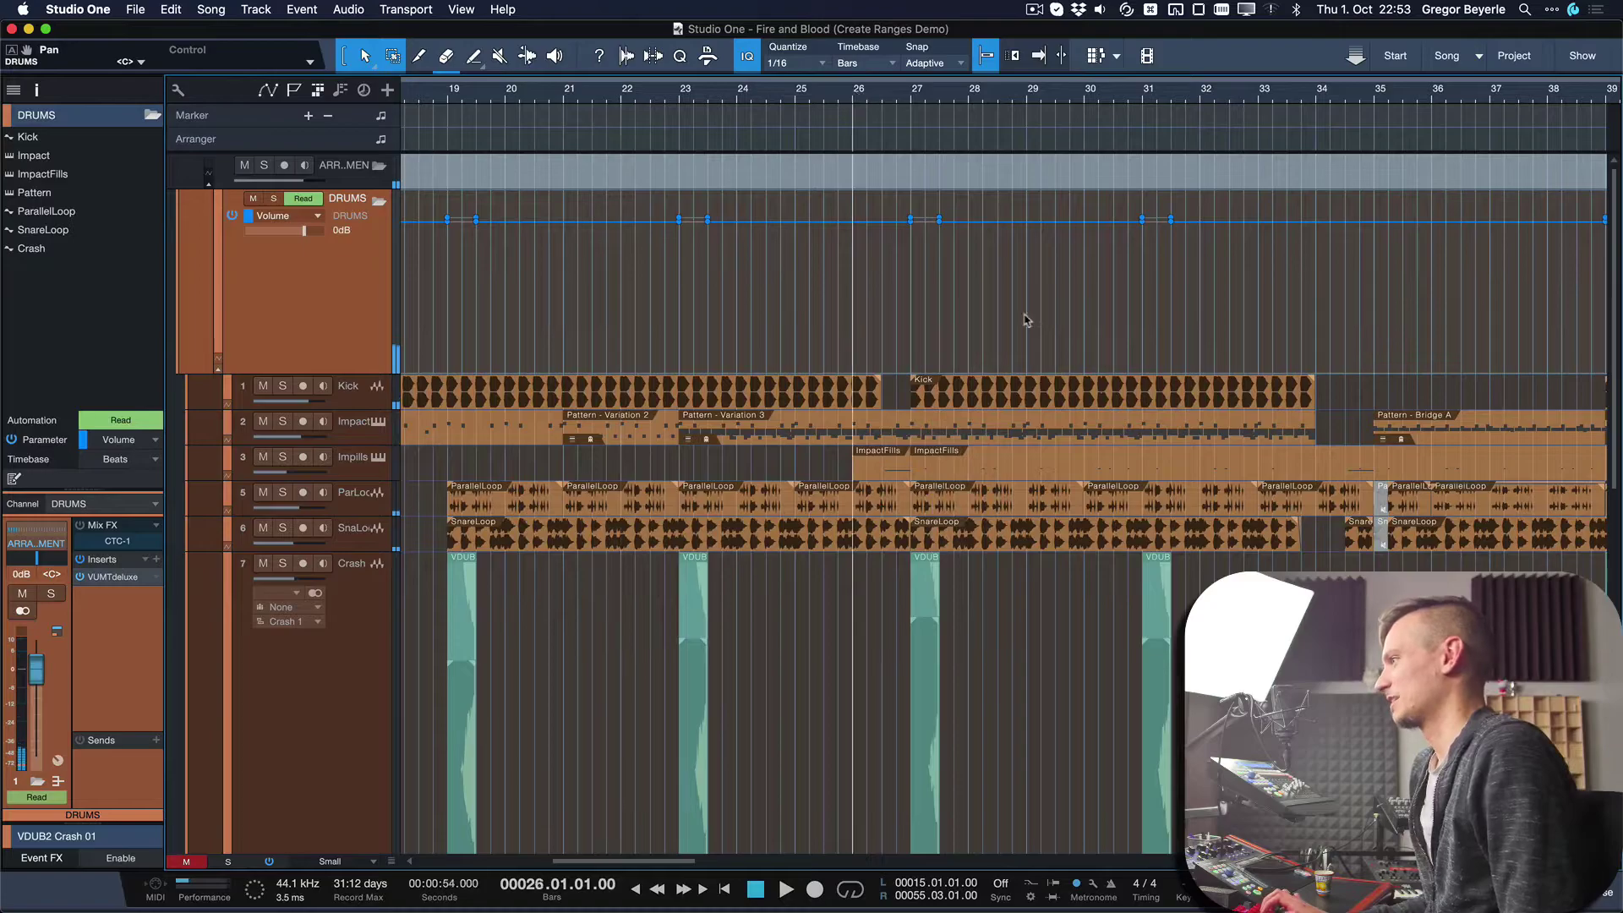
{"action": "key", "text": "space"}
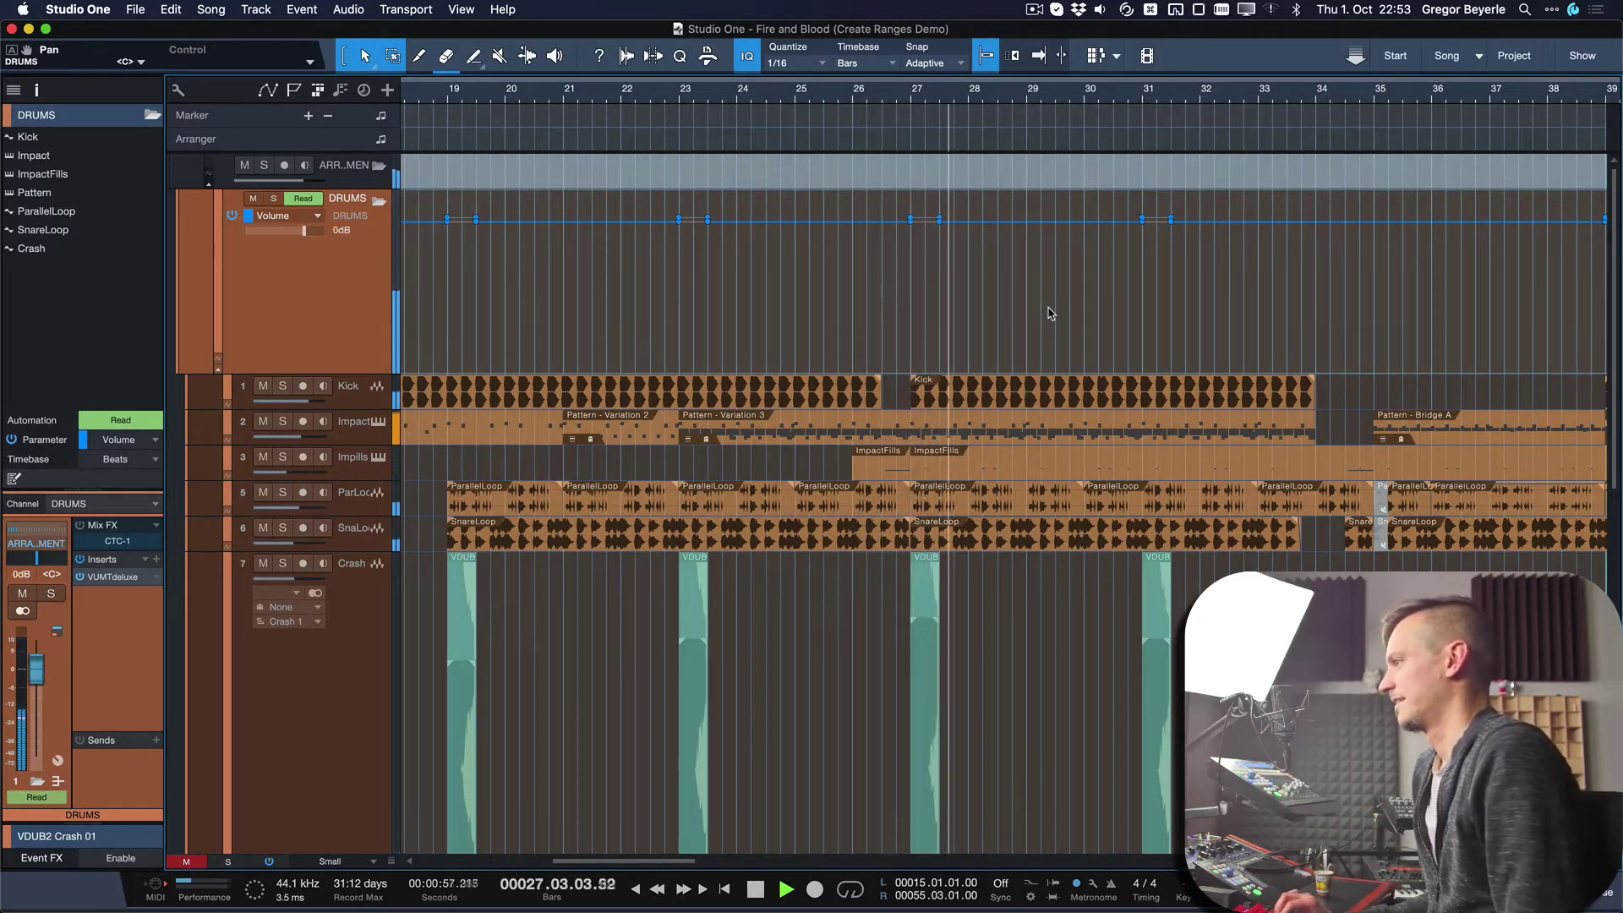
{"action": "key", "text": "space"}
{"action": "key", "text": "space"}
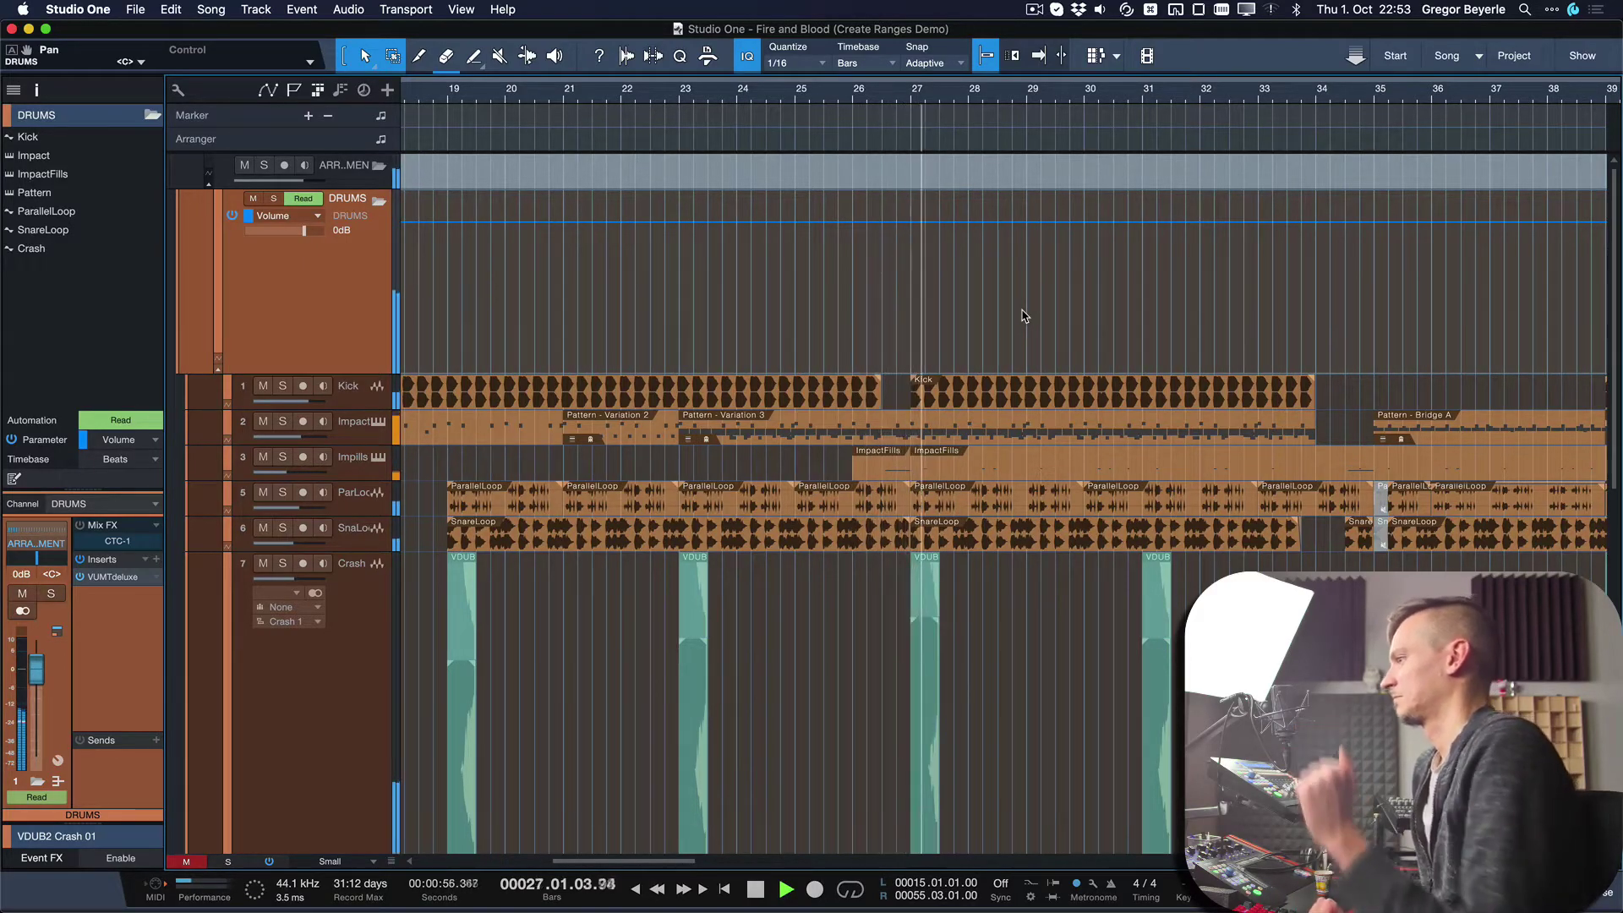
{"action": "key", "text": "space"}
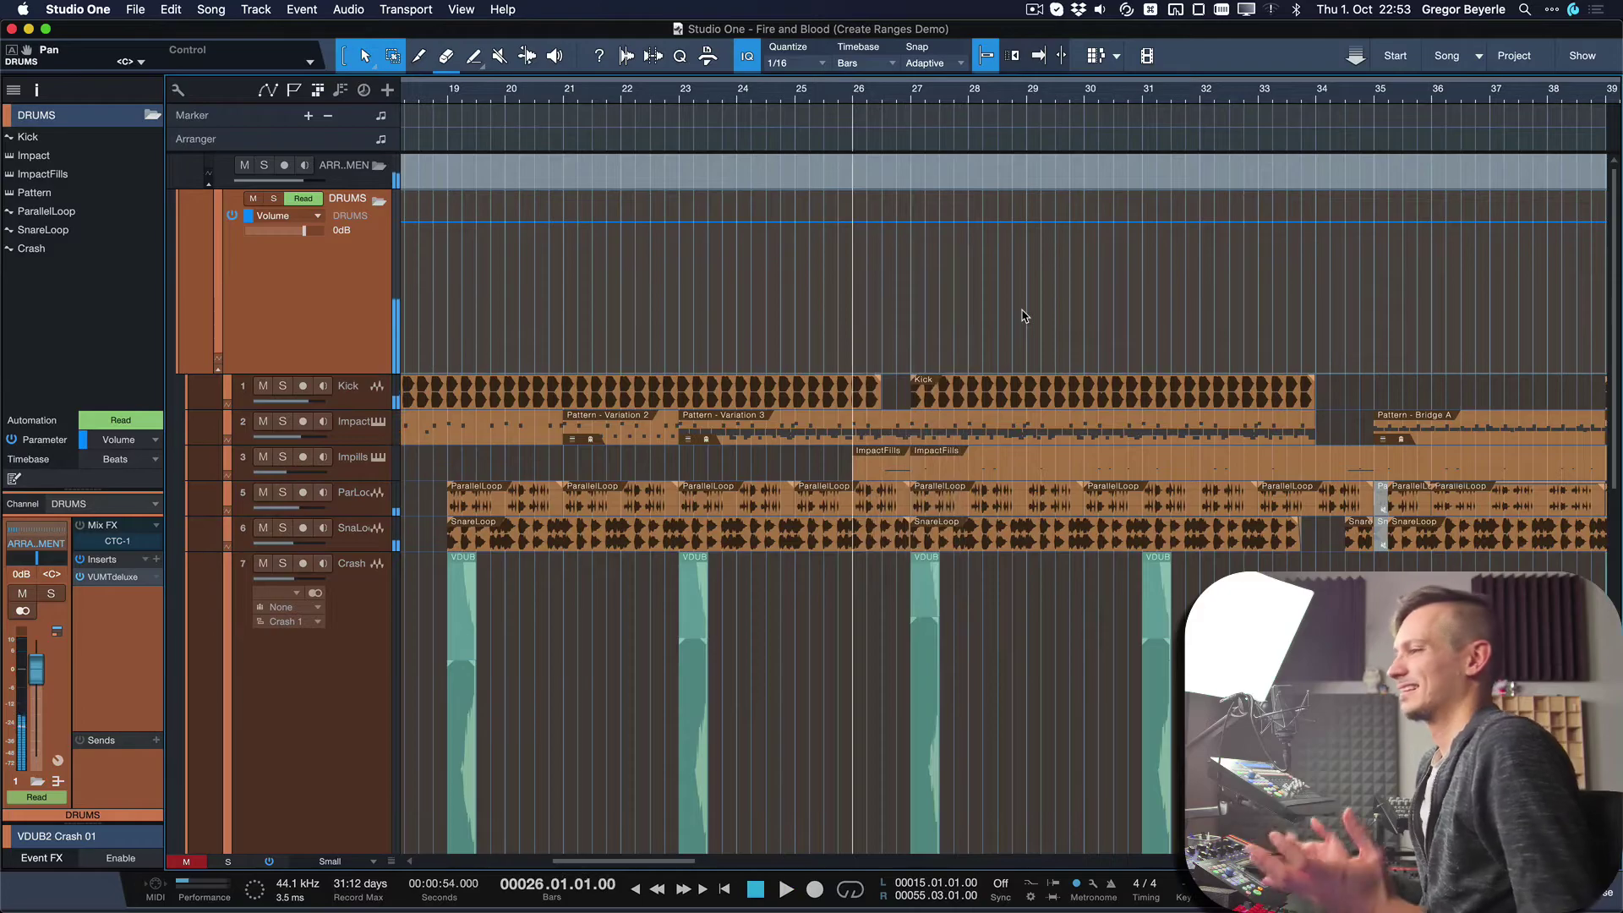